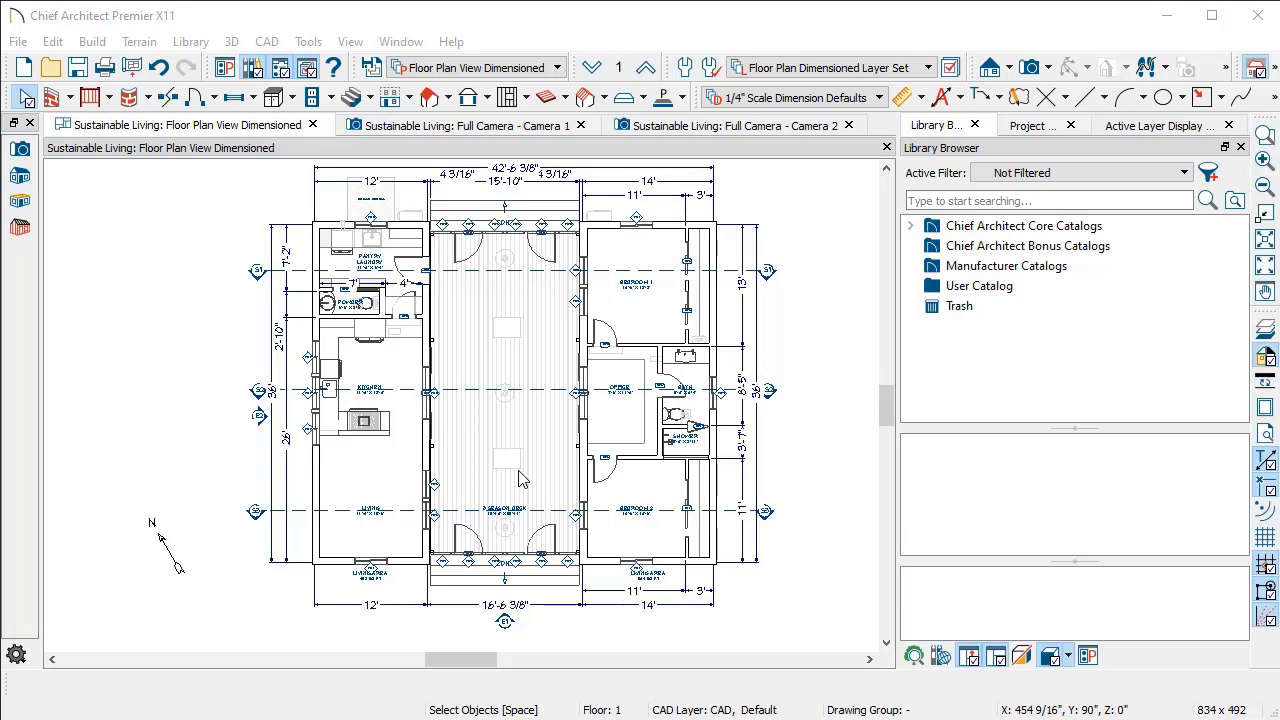
# - Try the move and corner resize handles on the HVAC unit outside Bedroom 1
pyautogui.press('p')
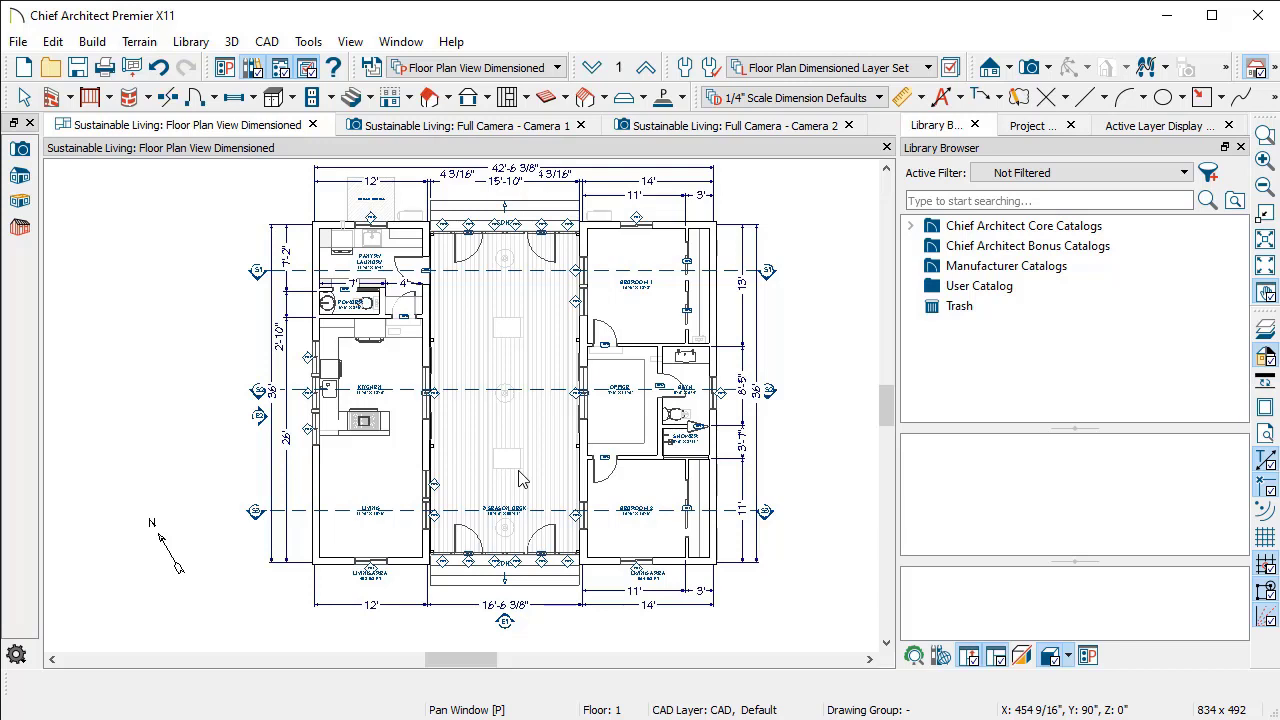
pyautogui.moveTo(520, 480); pyautogui.dragTo(484, 486)
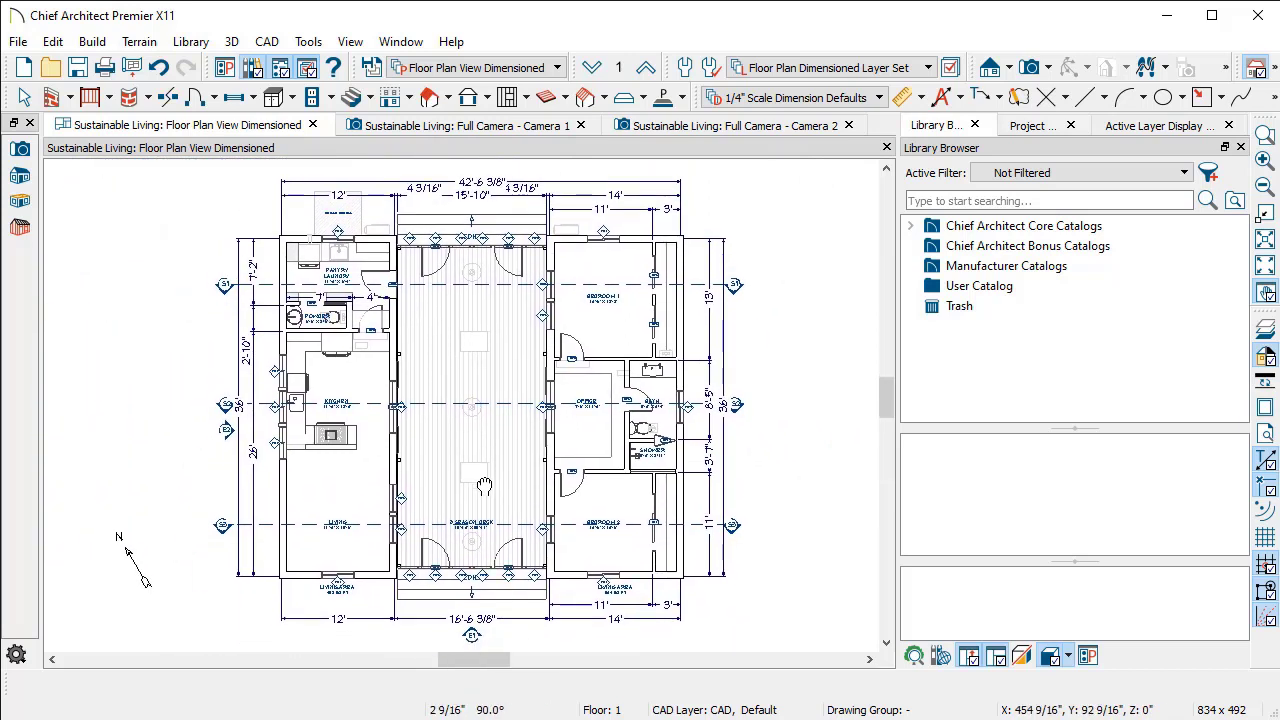
pyautogui.press('space')
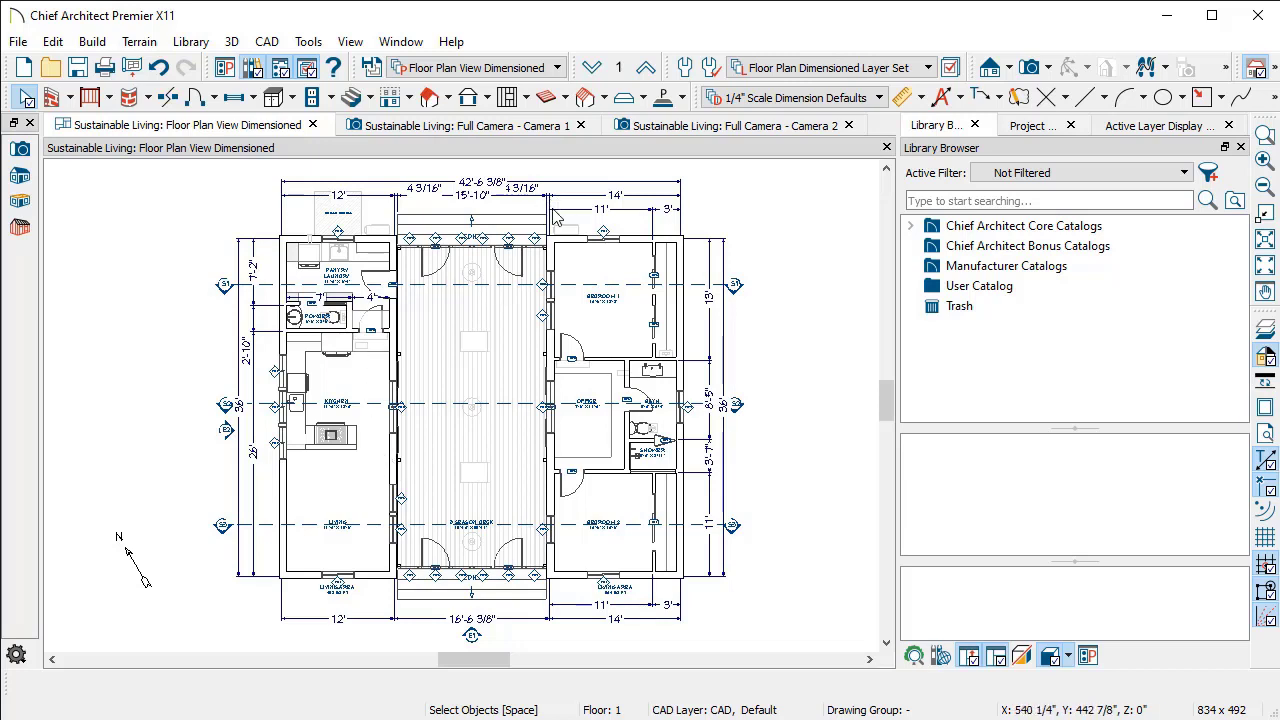
pyautogui.scroll(5, 560, 218)
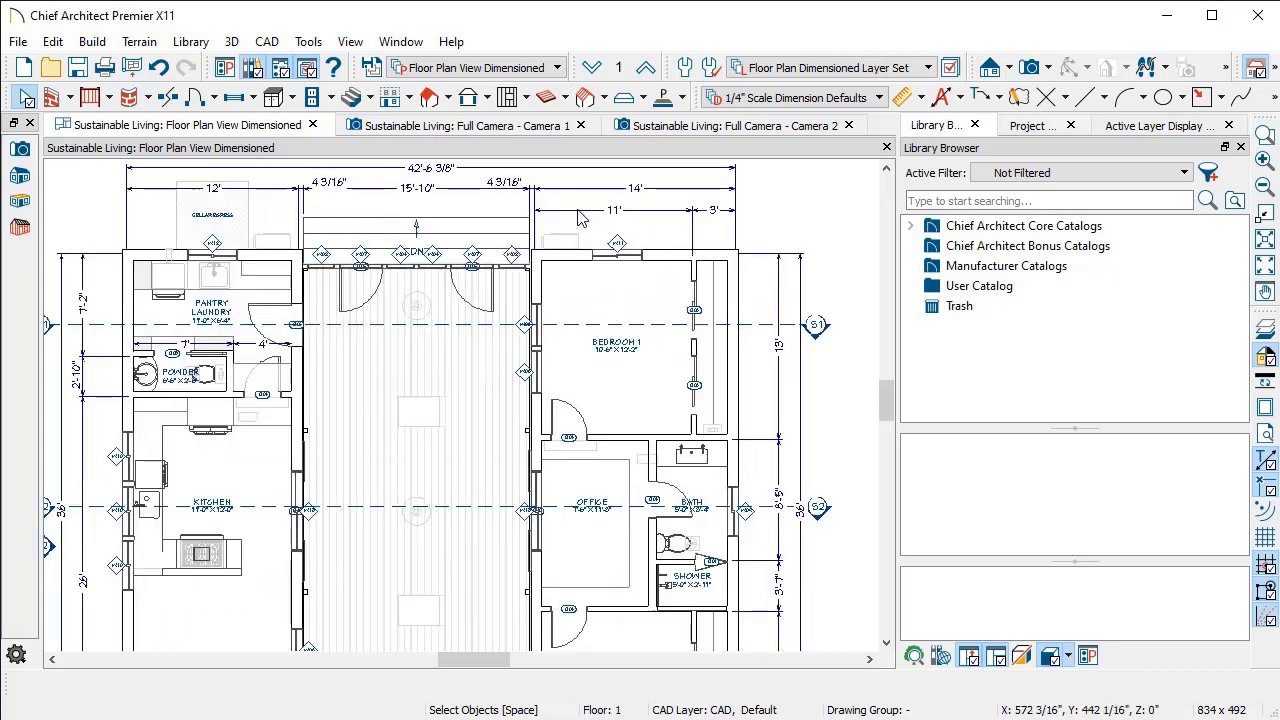
pyautogui.scroll(2, 578, 218)
pyautogui.click(491, 363)
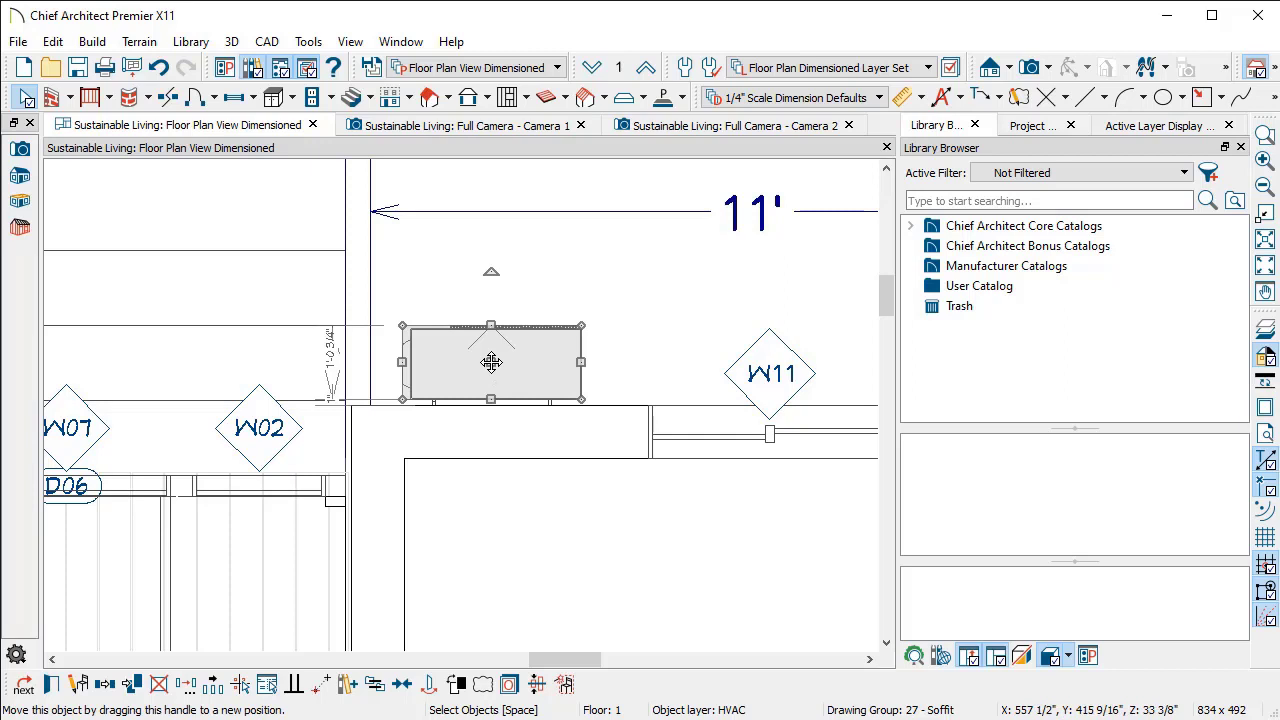
pyautogui.moveTo(491, 363)
pyautogui.mouseDown()
pyautogui.moveTo(489, 257)
pyautogui.moveTo(463, 337)
pyautogui.moveTo(623, 329)
pyautogui.moveTo(479, 349)
pyautogui.moveTo(491, 362)
pyautogui.mouseUp()
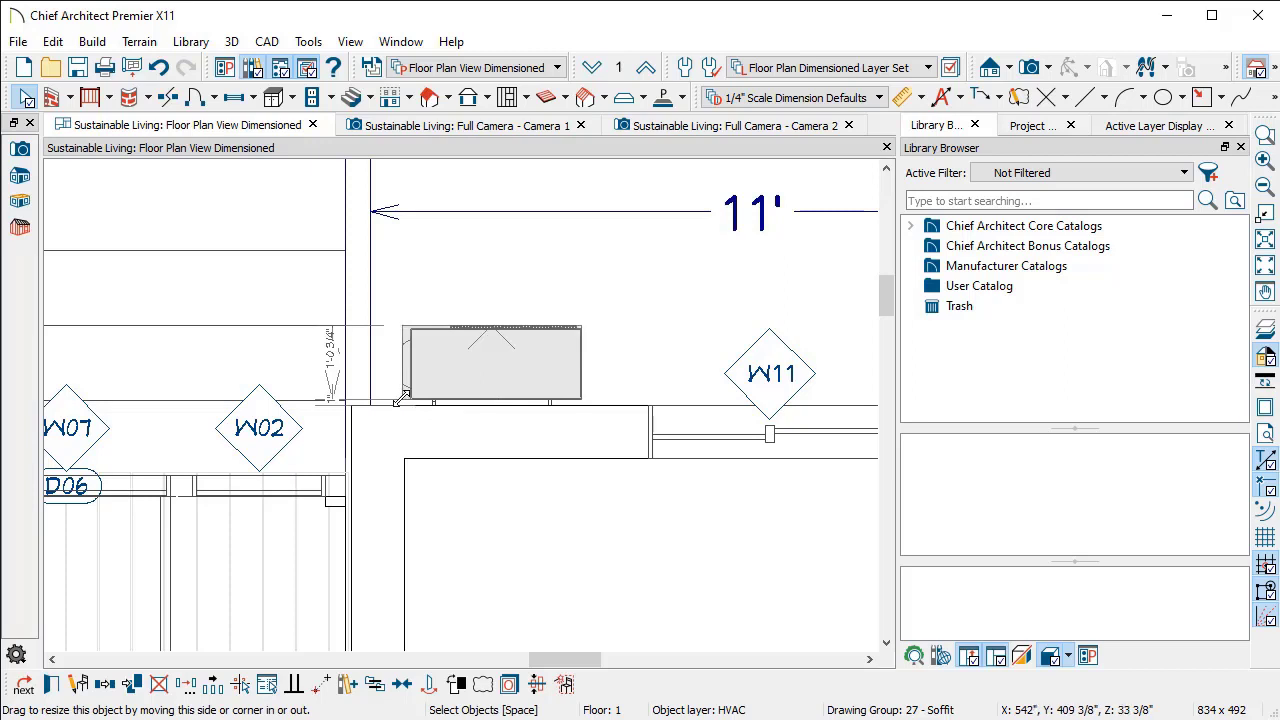
pyautogui.moveTo(401, 397); pyautogui.dragTo(350, 393)
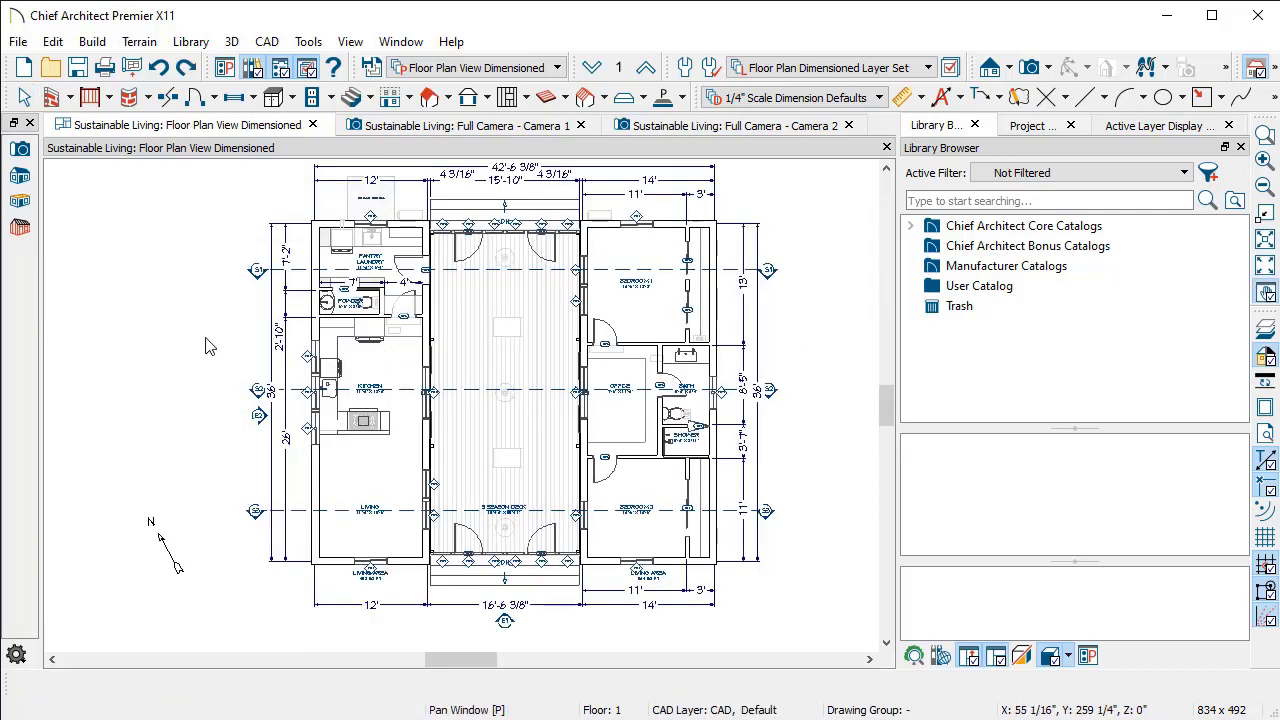
# - Draw a closed rectangular room of straight exterior walls, about 23' by 21', in the empty area beside the pantry and kitchen
pyautogui.moveTo(206, 343); pyautogui.dragTo(537, 451, button='middle')
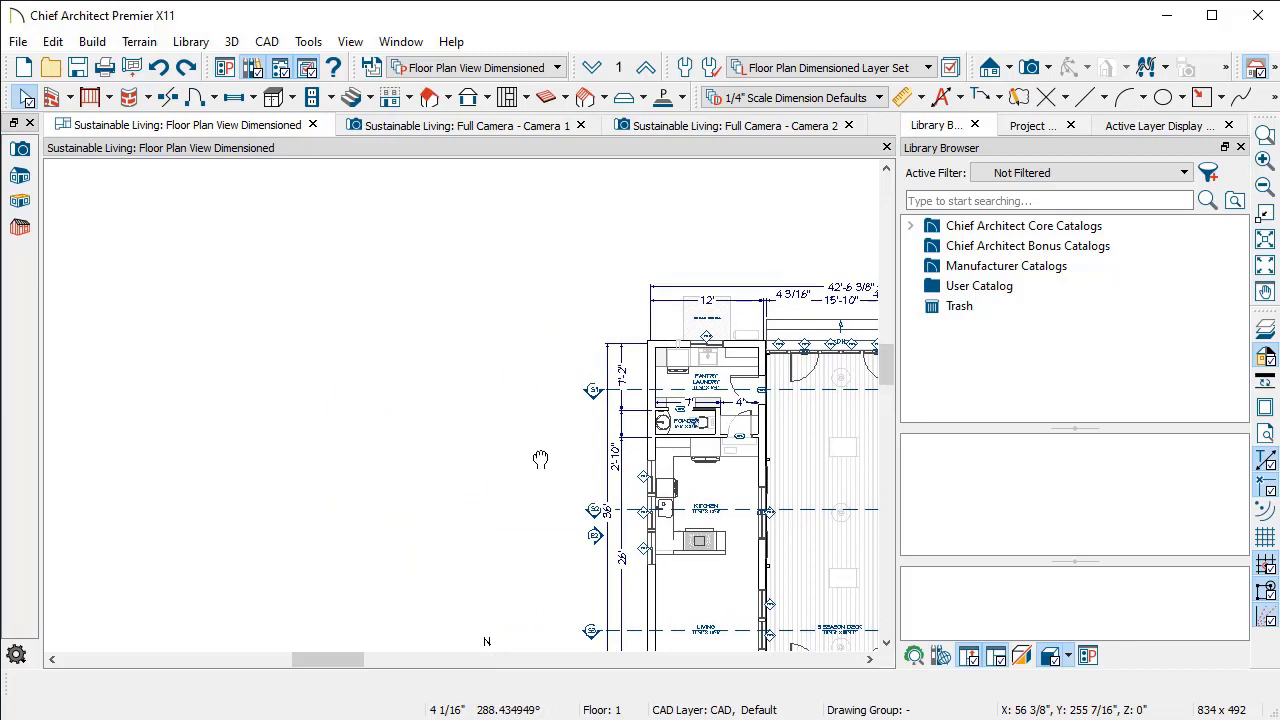
pyautogui.click(52, 99)
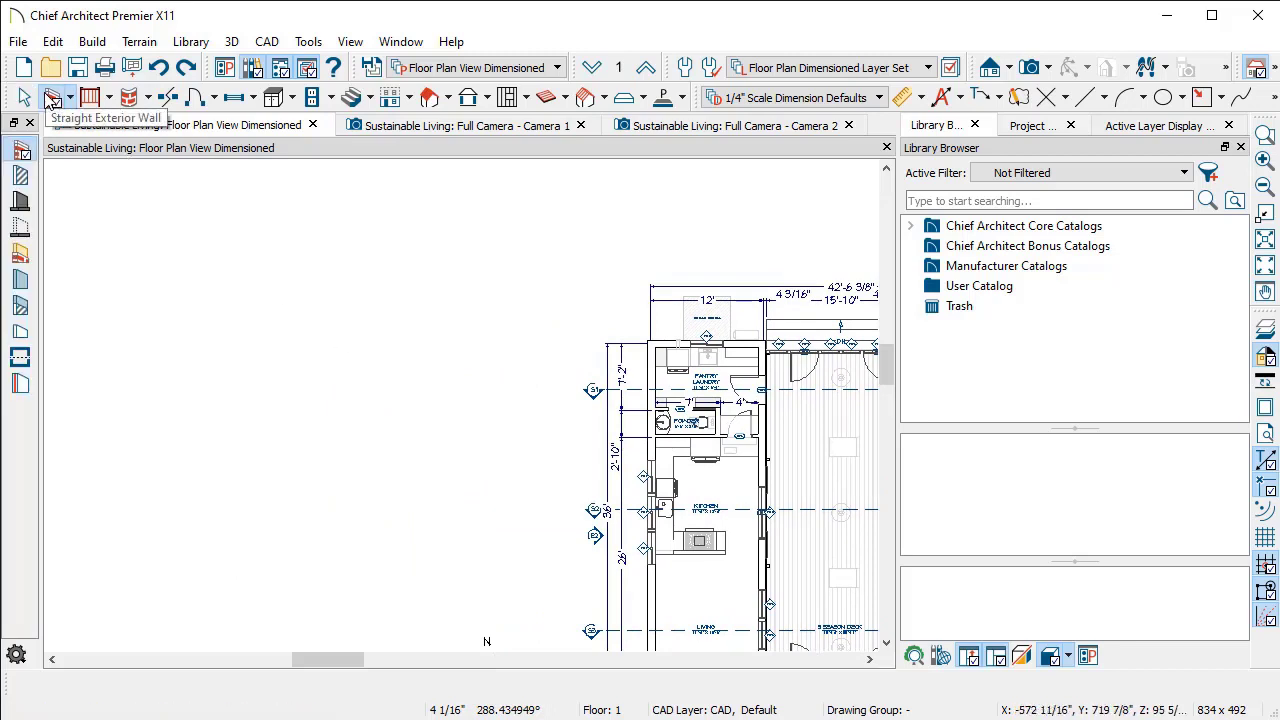
pyautogui.moveTo(154, 222)
pyautogui.mouseDown()
pyautogui.moveTo(380, 232)
pyautogui.moveTo(380, 420)
pyautogui.mouseUp()
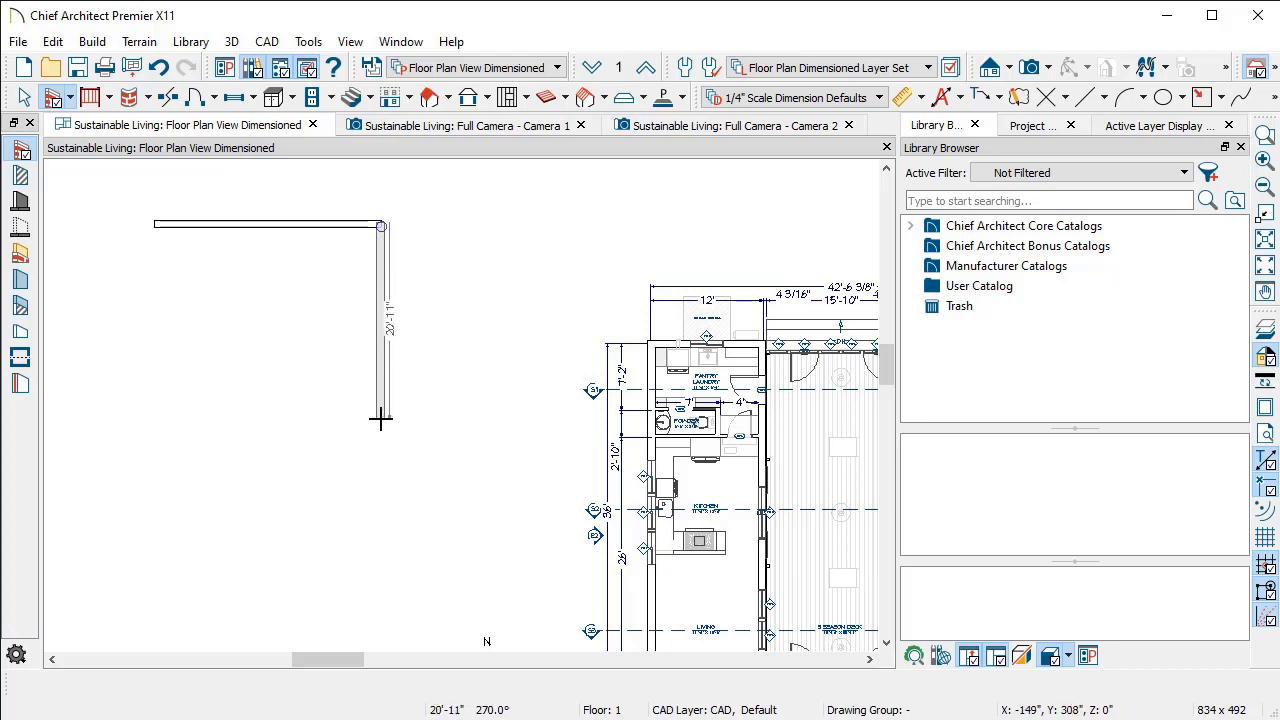
pyautogui.moveTo(380, 420)
pyautogui.mouseDown()
pyautogui.moveTo(194, 400)
pyautogui.moveTo(152, 419)
pyautogui.mouseUp()
pyautogui.moveTo(152, 419); pyautogui.dragTo(153, 222)
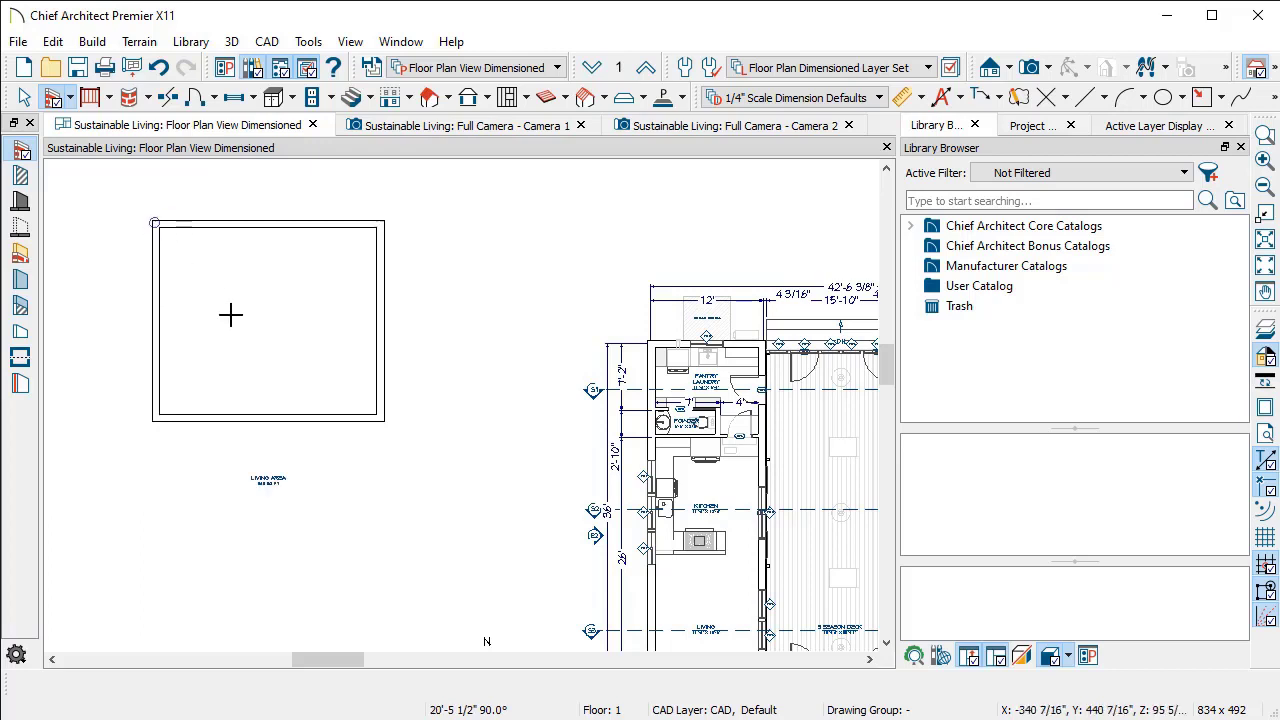
pyautogui.press('space')
# - Select the new room's wall nearest the house and examine its edit handles
pyautogui.click(381, 345)
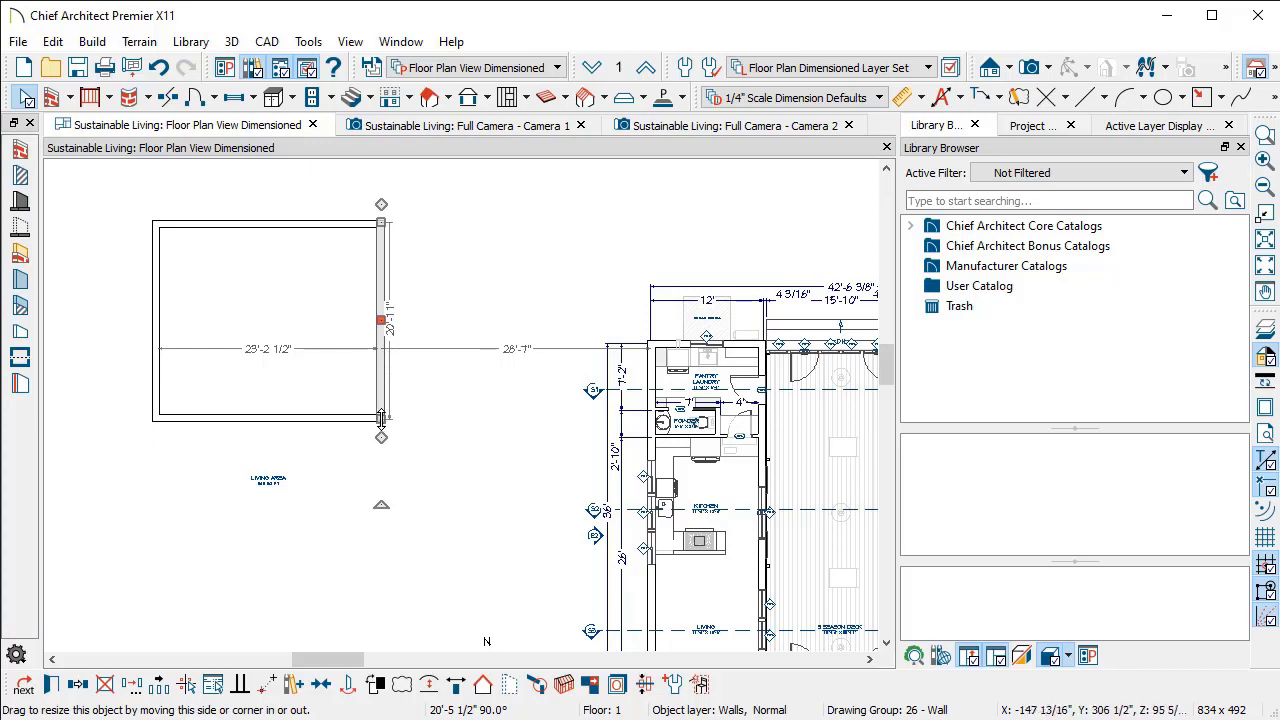
pyautogui.moveTo(382, 420)
pyautogui.mouseDown()
pyautogui.moveTo(436, 432)
pyautogui.moveTo(518, 318)
pyautogui.moveTo(455, 345)
pyautogui.moveTo(381, 420)
pyautogui.mouseUp()
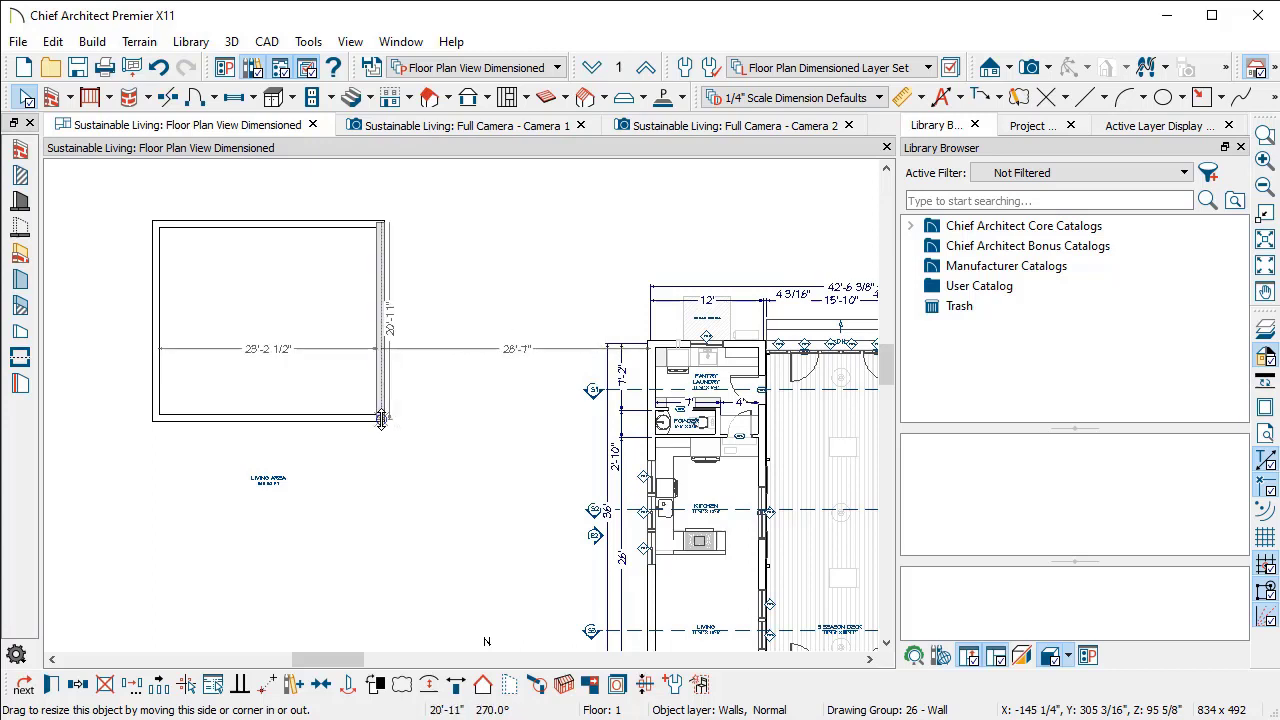
pyautogui.rightClick(381, 420)
pyautogui.click(224, 263)
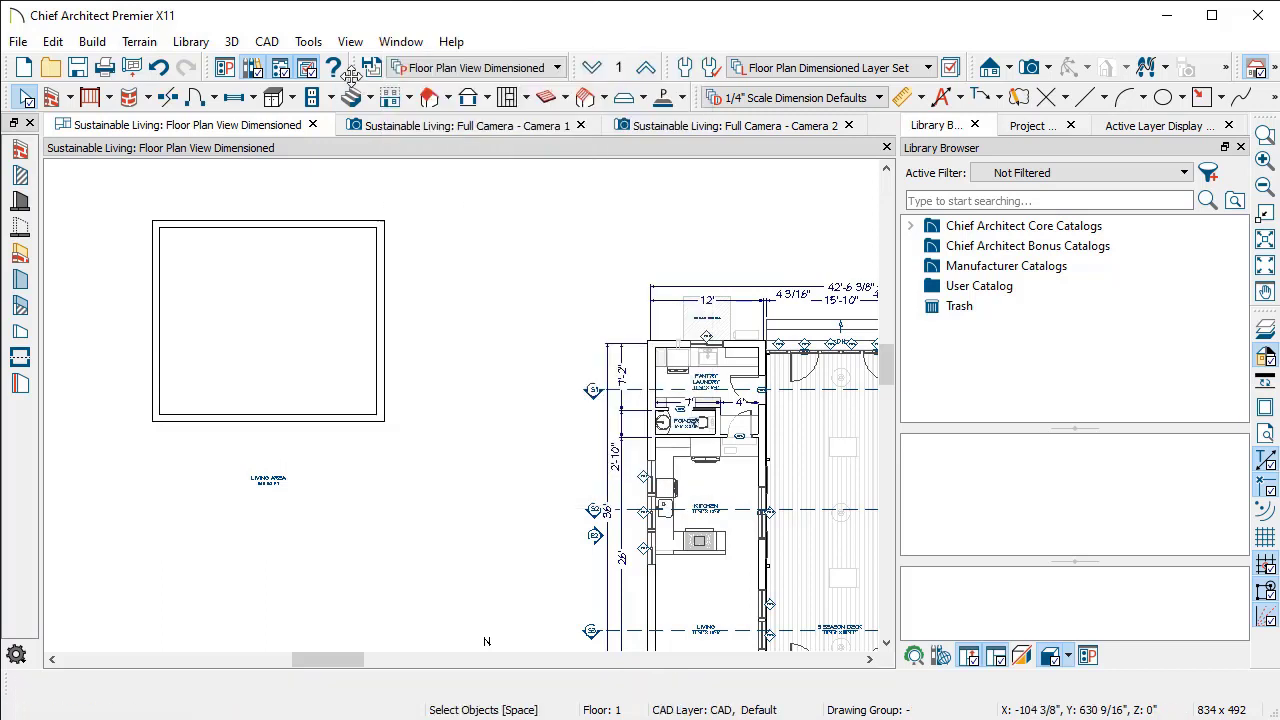
# - Draw two straight stair sections inside the new room, one along the upper wall and one about 10'-6" long beside the right-hand wall
pyautogui.click(352, 96)
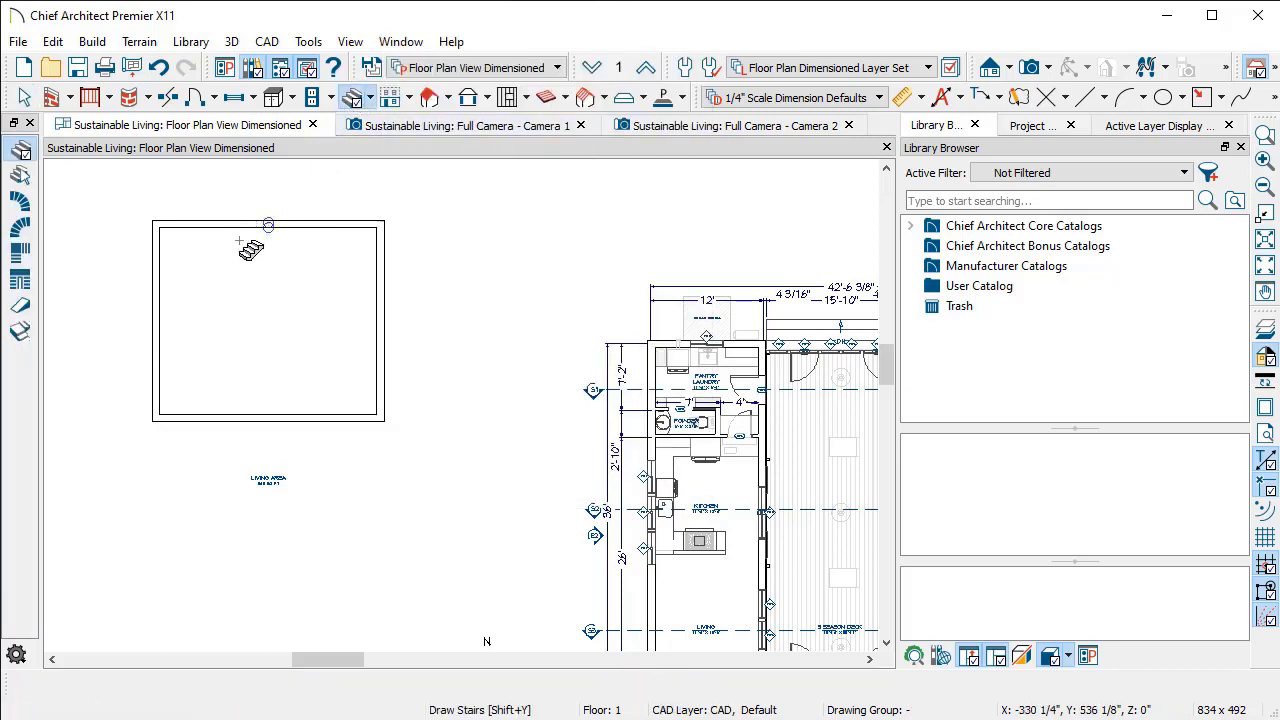
pyautogui.moveTo(202, 248); pyautogui.dragTo(310, 256)
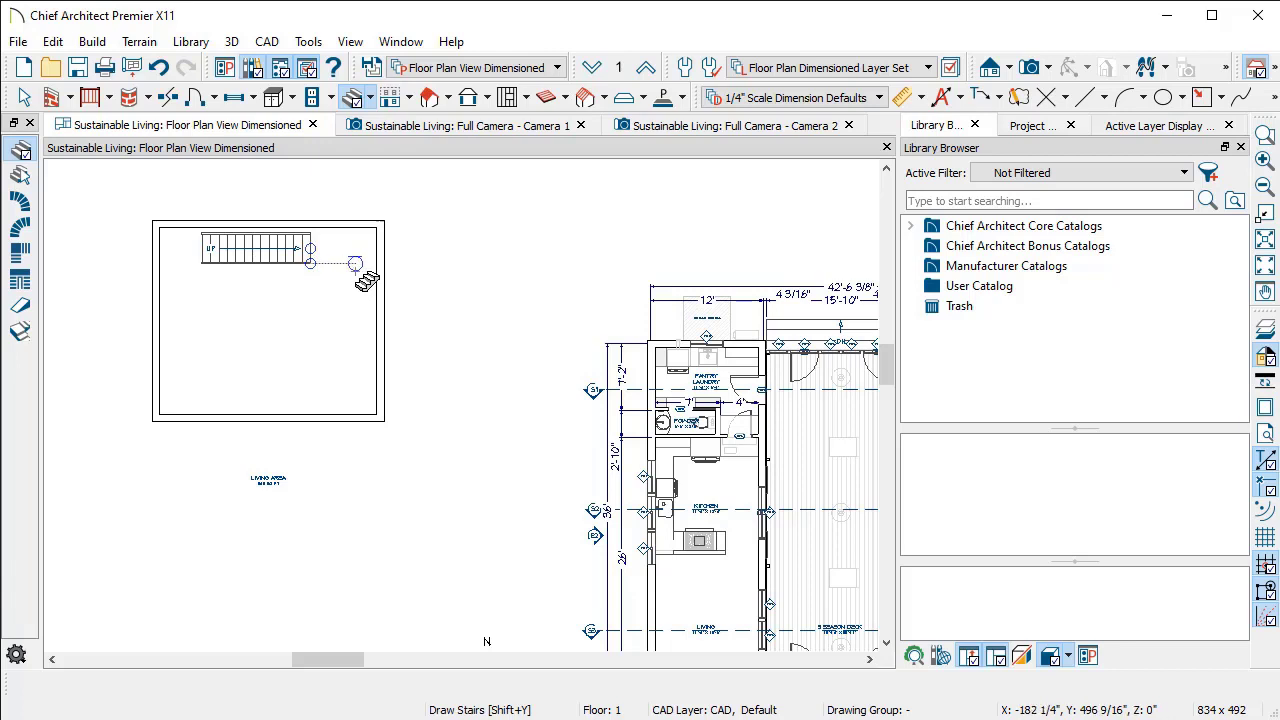
pyautogui.moveTo(352, 265); pyautogui.dragTo(357, 358)
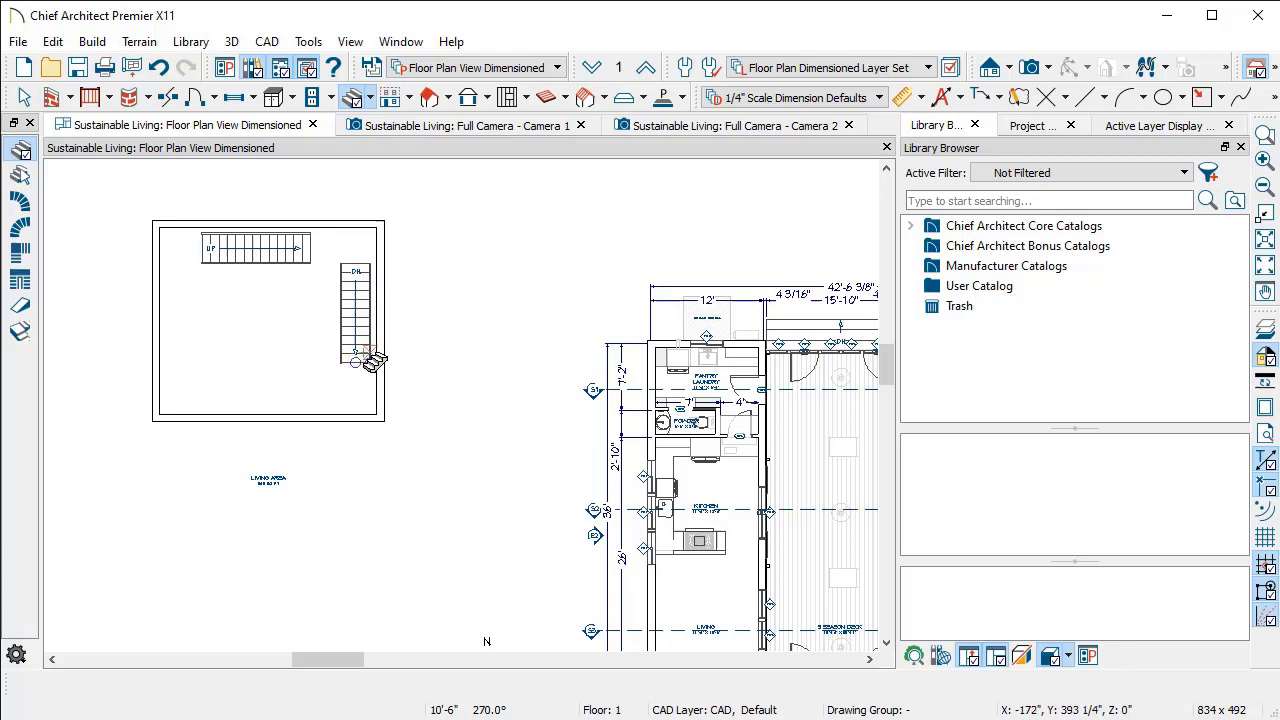
# - Move the 10'-6" stair section about 9 1/2" at 45° against the right-hand wall and rotate it 180° about its centre
pyautogui.click(366, 345)
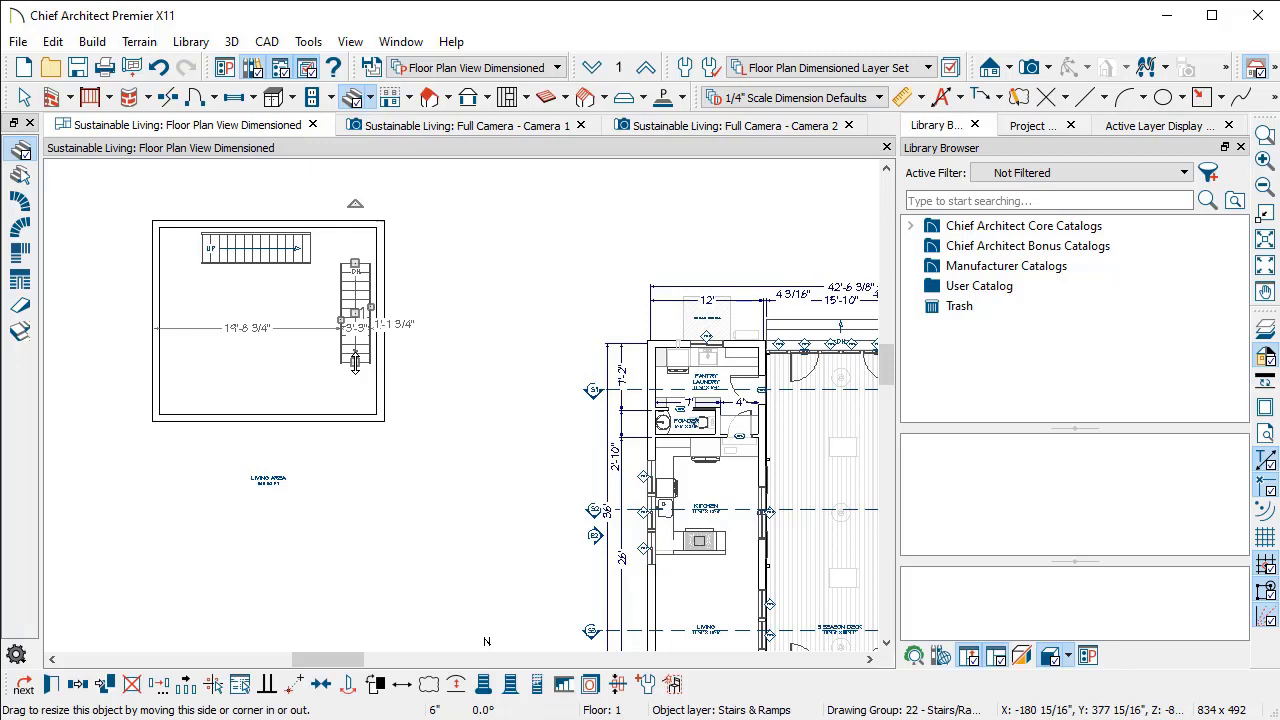
pyautogui.moveTo(354, 362)
pyautogui.mouseDown()
pyautogui.moveTo(293, 325)
pyautogui.moveTo(354, 362)
pyautogui.mouseUp()
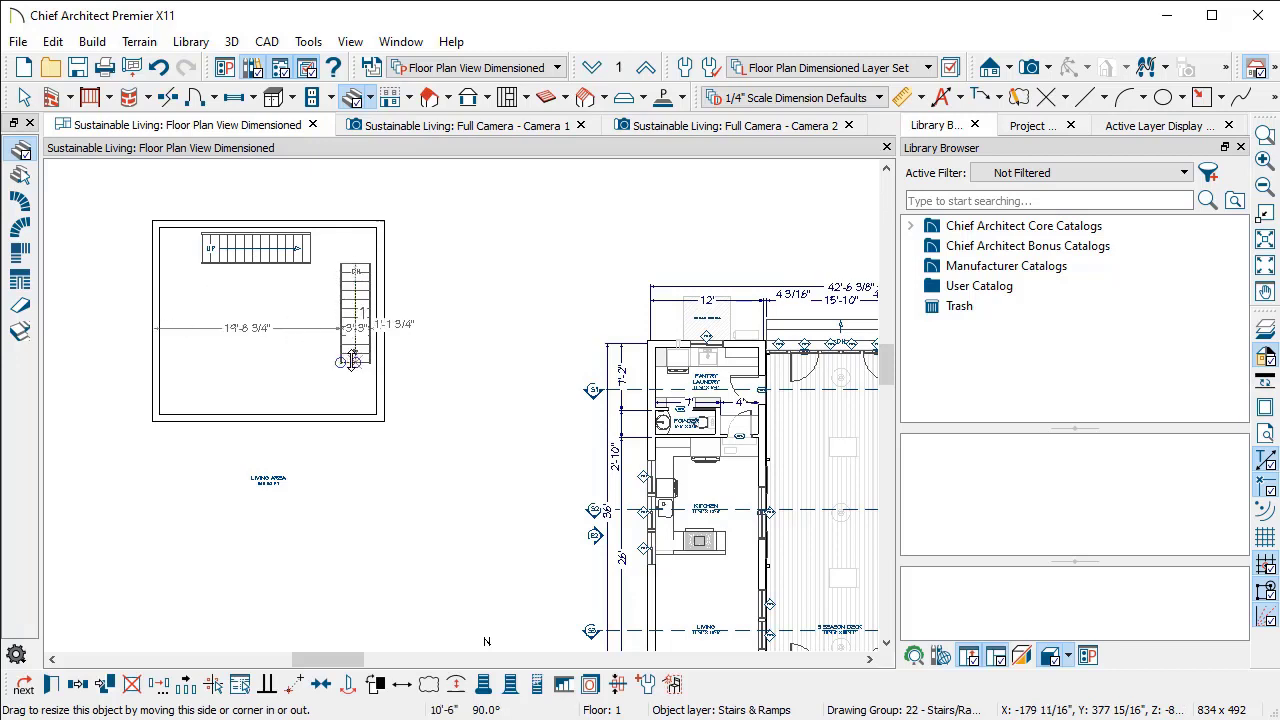
pyautogui.scroll(2, 190, 272)
pyautogui.scroll(1, 182, 280)
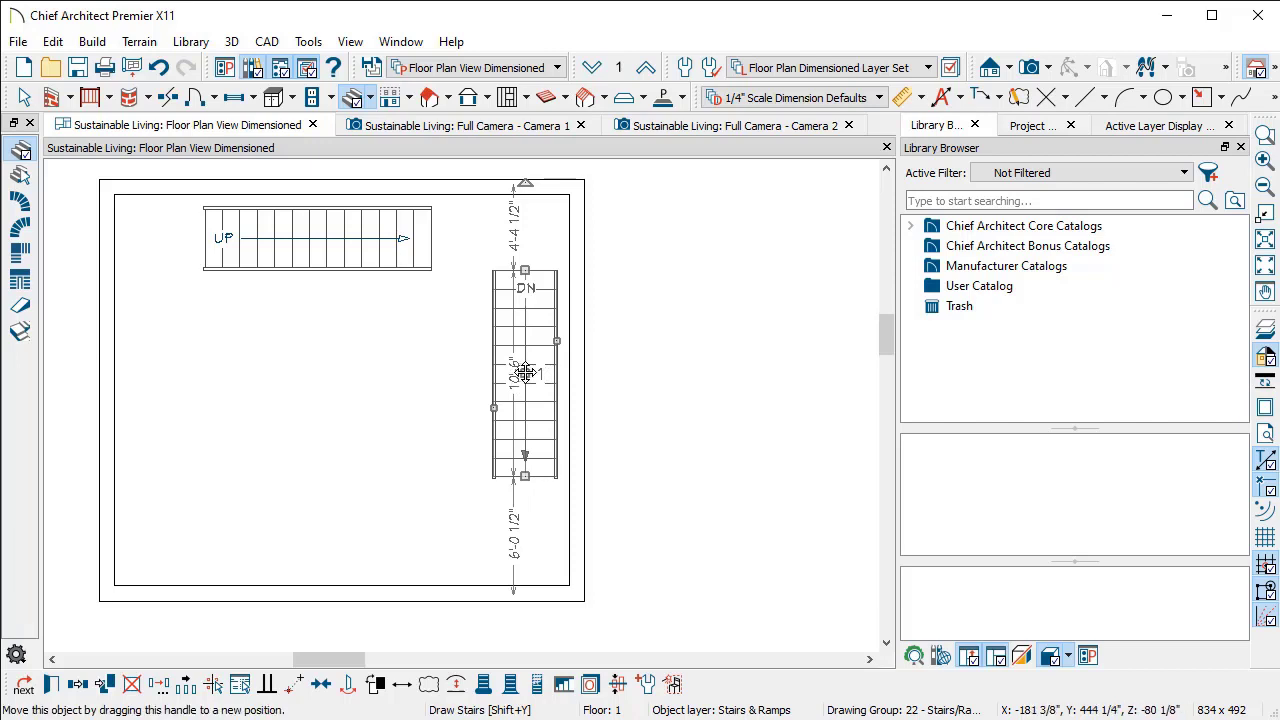
pyautogui.moveTo(525, 373)
pyautogui.mouseDown()
pyautogui.moveTo(266, 283)
pyautogui.moveTo(277, 466)
pyautogui.moveTo(648, 551)
pyautogui.moveTo(754, 311)
pyautogui.moveTo(523, 354)
pyautogui.moveTo(536, 362)
pyautogui.mouseUp()
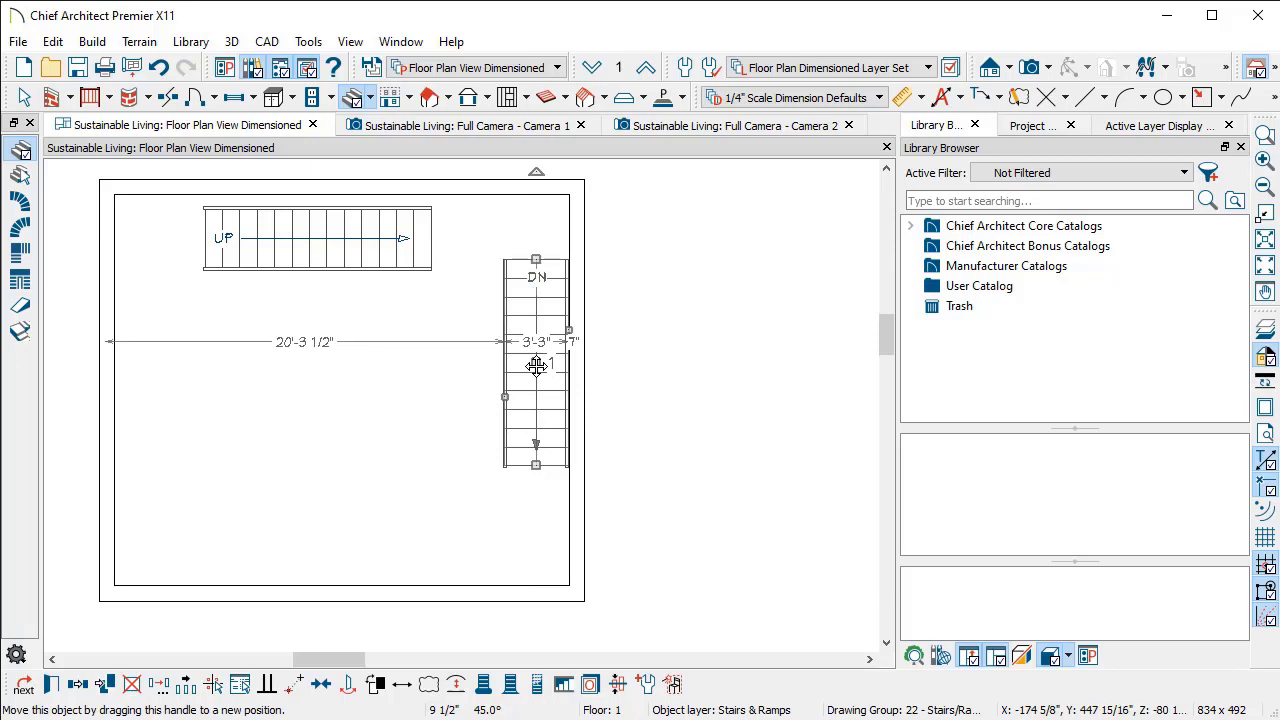
pyautogui.moveTo(536, 366); pyautogui.dragTo(548, 400)
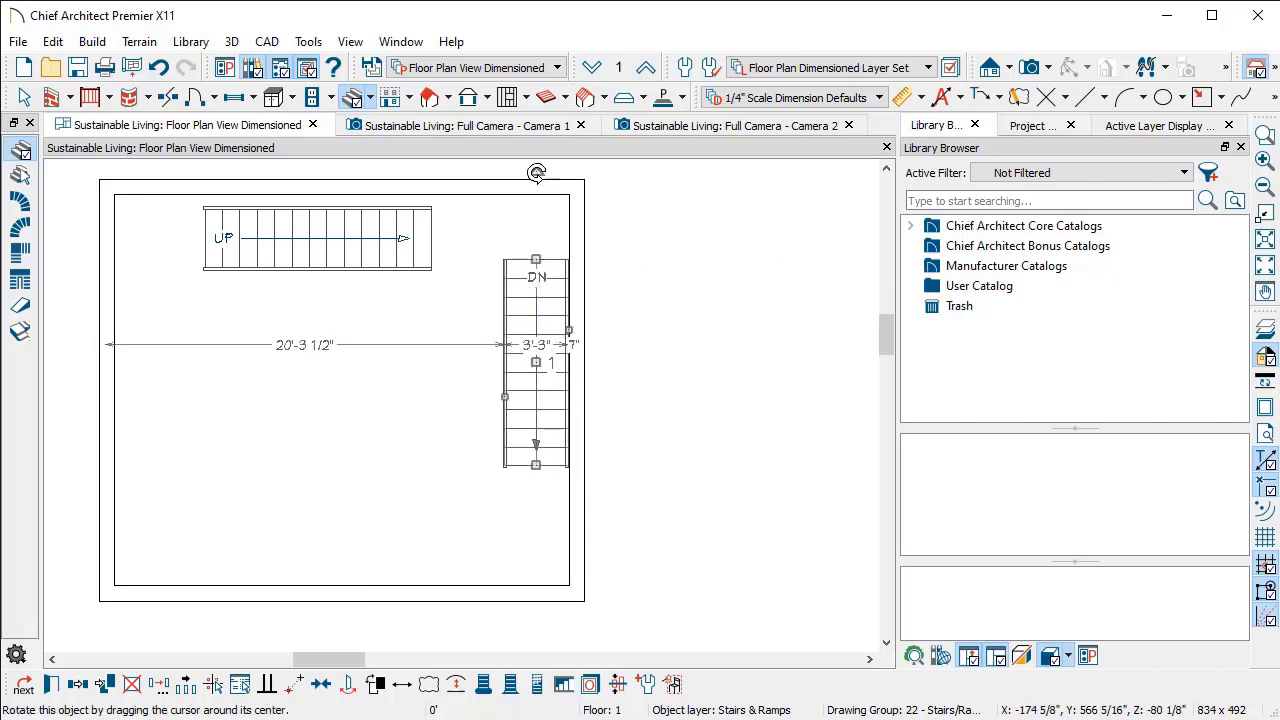
pyautogui.moveTo(536, 173); pyautogui.dragTo(528, 499)
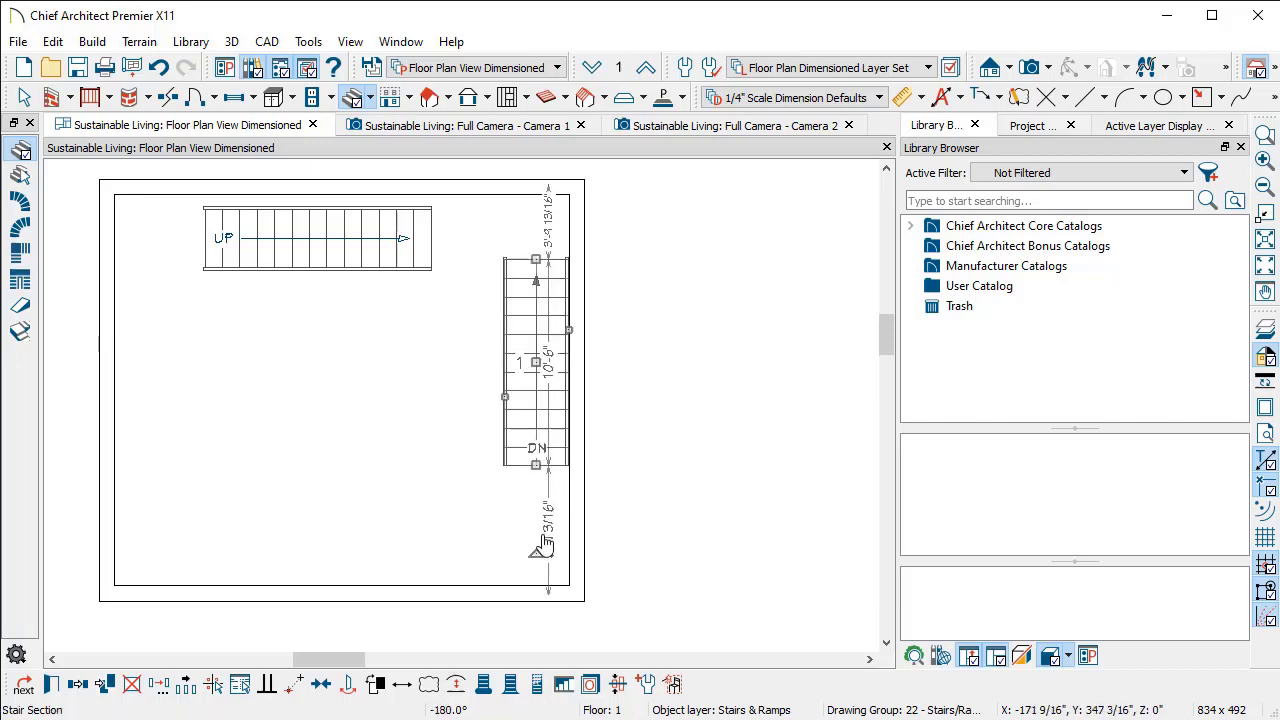
pyautogui.moveTo(540, 549)
pyautogui.mouseDown()
pyautogui.moveTo(373, 434)
pyautogui.moveTo(429, 286)
pyautogui.moveTo(563, 266)
pyautogui.moveTo(677, 449)
pyautogui.moveTo(537, 549)
pyautogui.mouseUp()
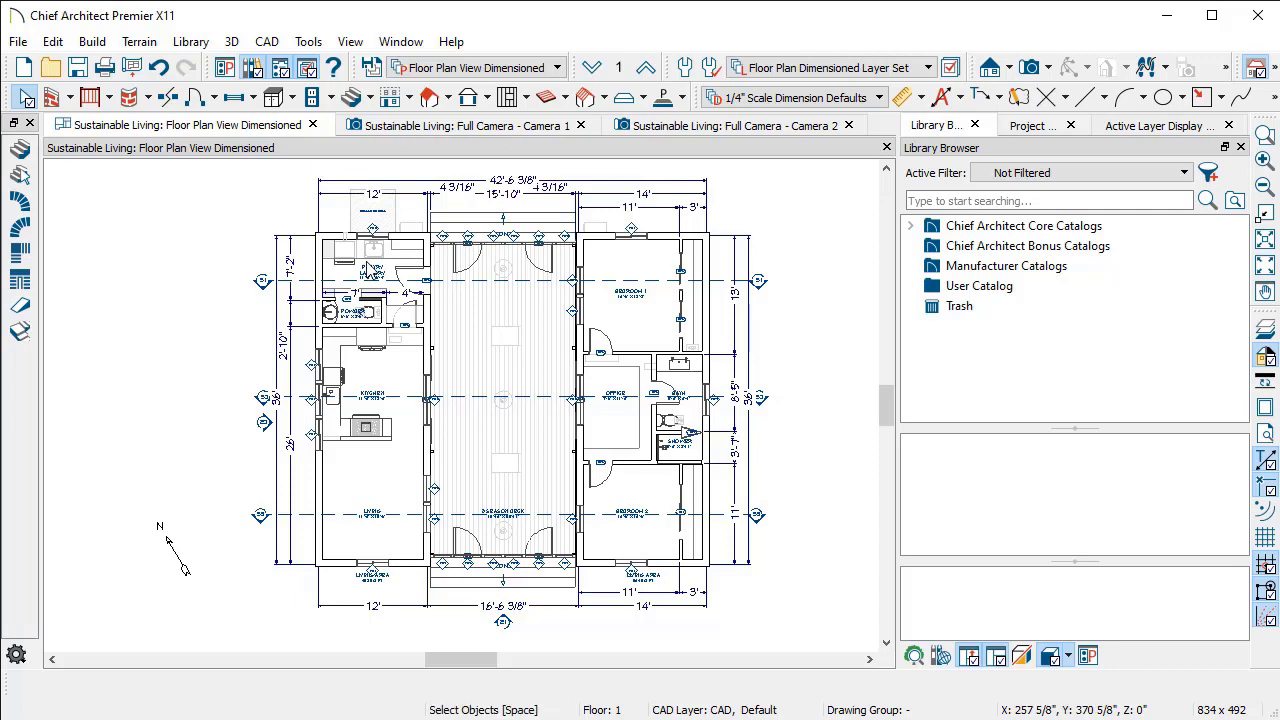
# - Switch the active saved plan view to Floor Plan View Shell
pyautogui.click(557, 68)
pyautogui.click(497, 169)
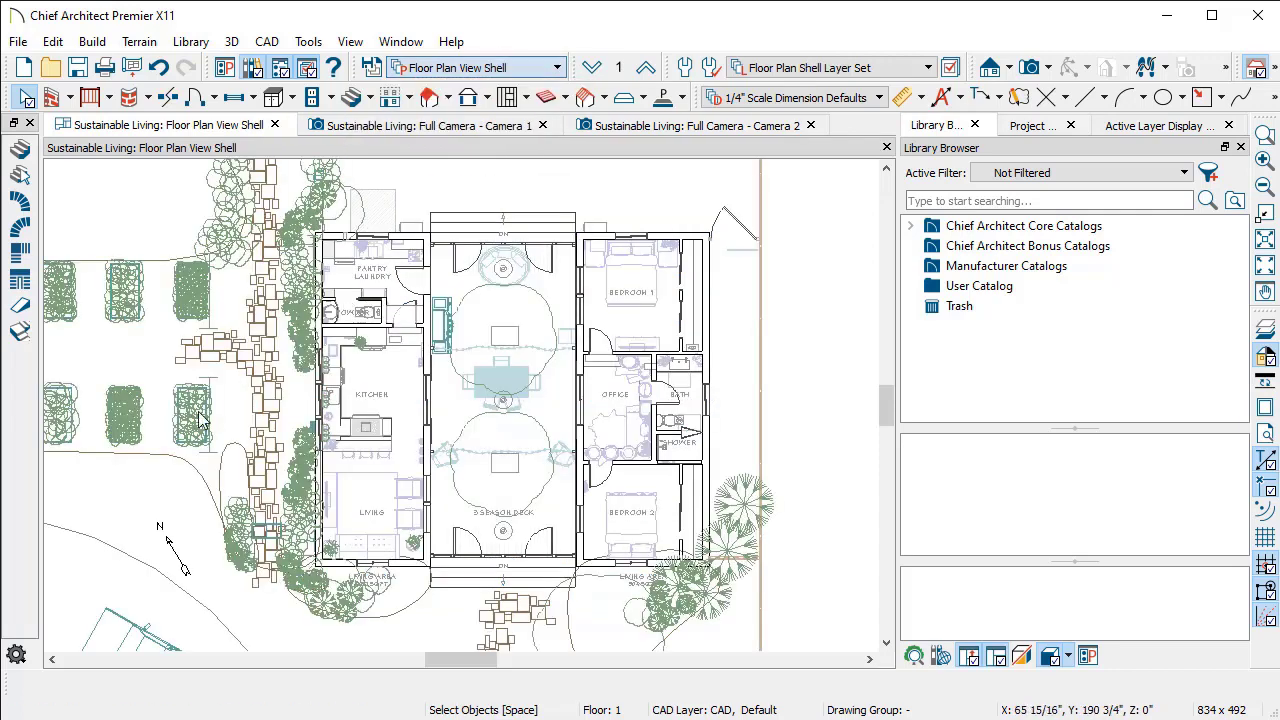
# - Try copying the small plant beside the outdoor seating area at intervals into a 7 x 14 grid
pyautogui.moveTo(222, 420); pyautogui.dragTo(490, 418, button='middle')
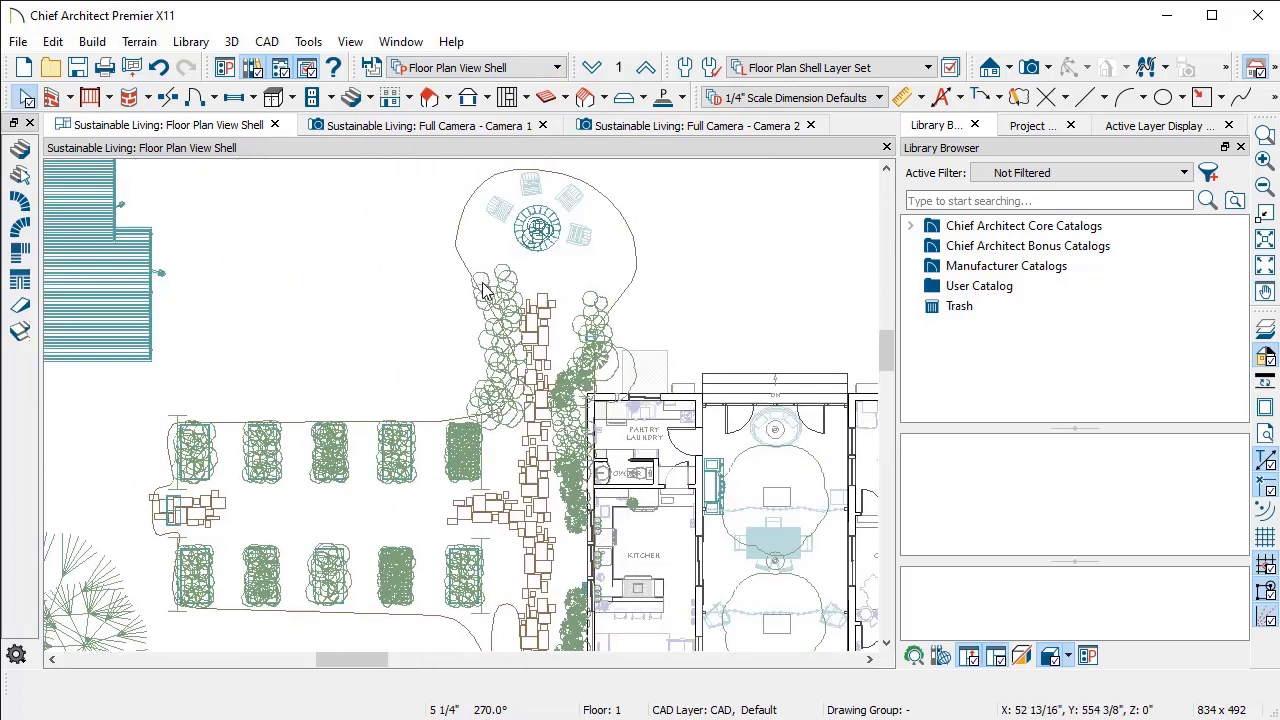
pyautogui.click(490, 340)
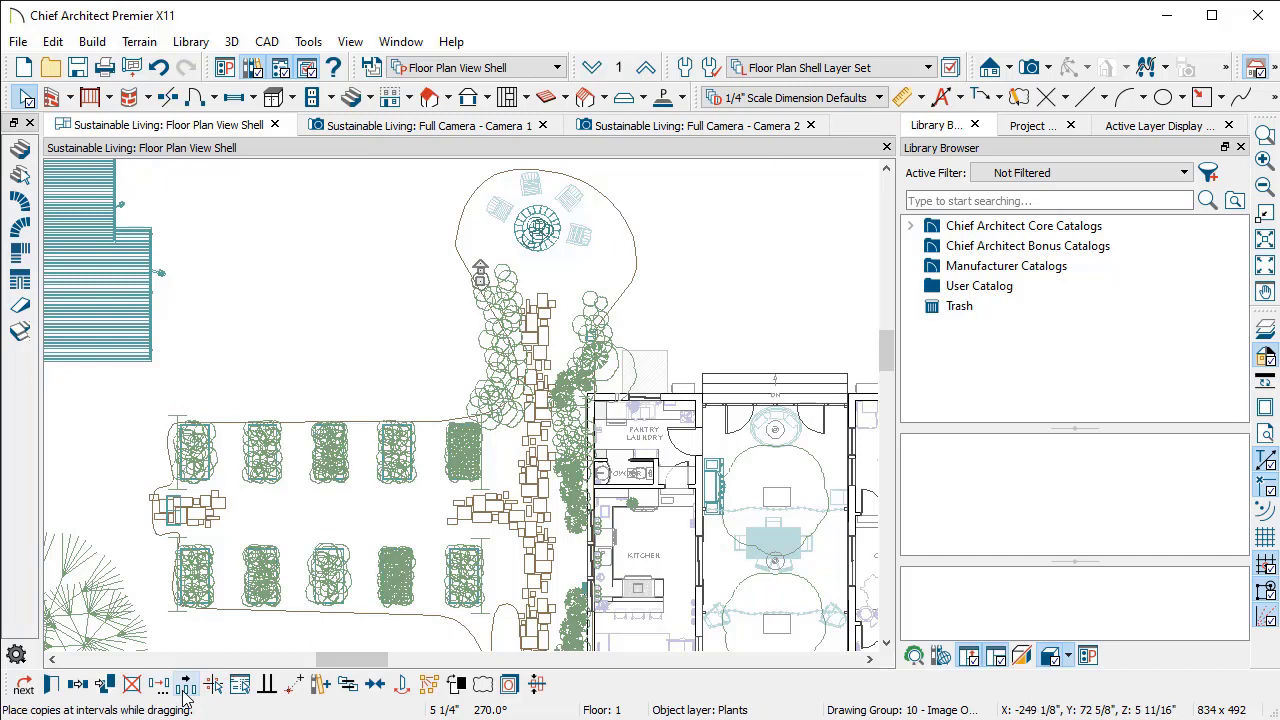
pyautogui.press('Escape')
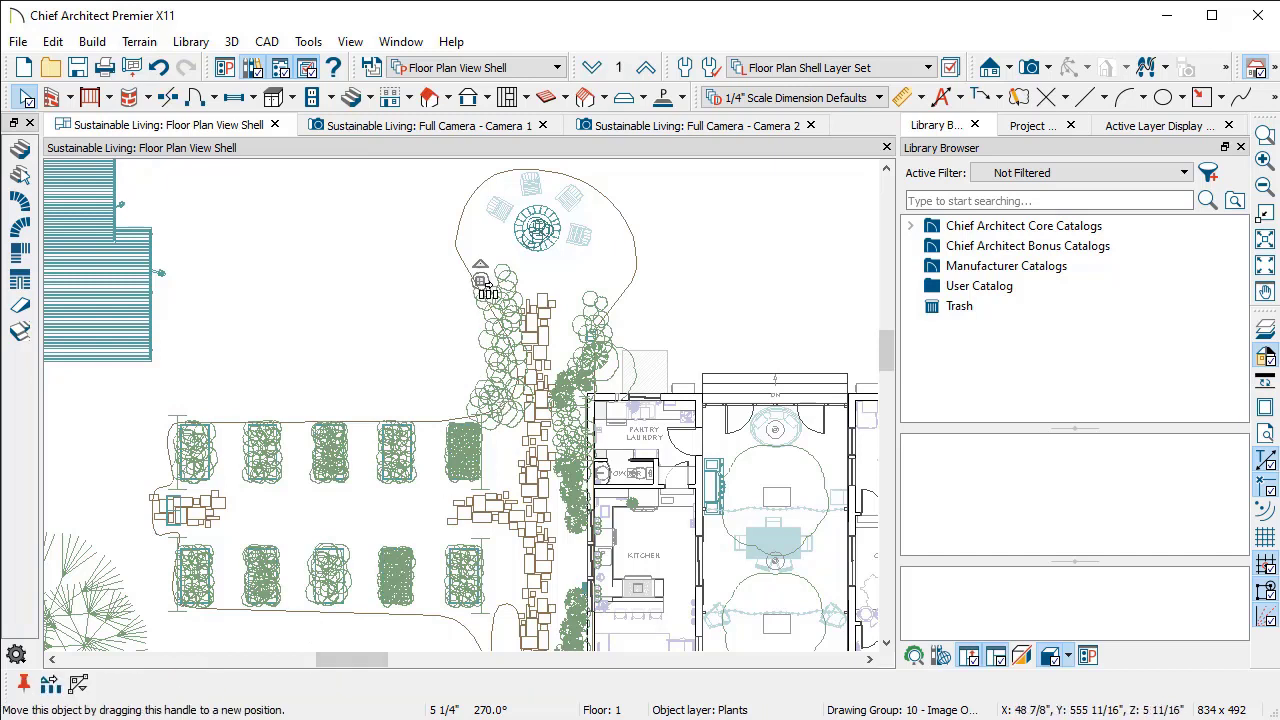
pyautogui.moveTo(487, 291); pyautogui.dragTo(243, 290)
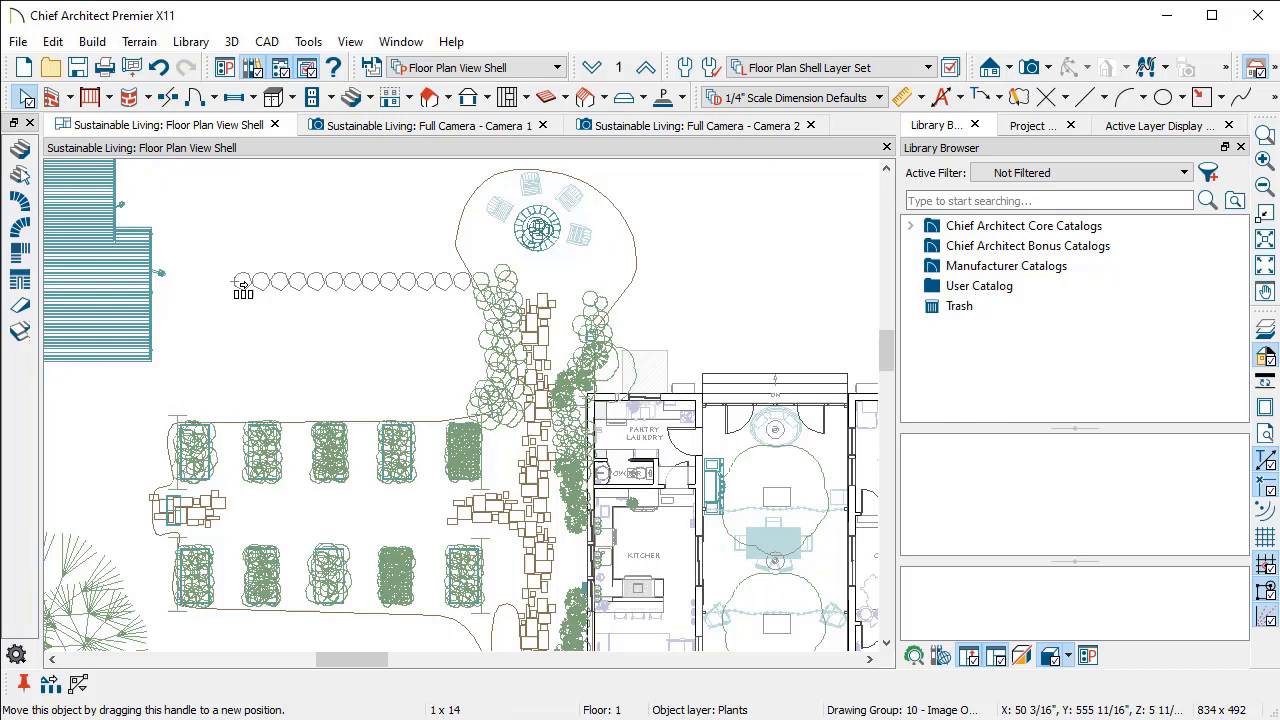
pyautogui.moveTo(243, 287); pyautogui.dragTo(240, 399)
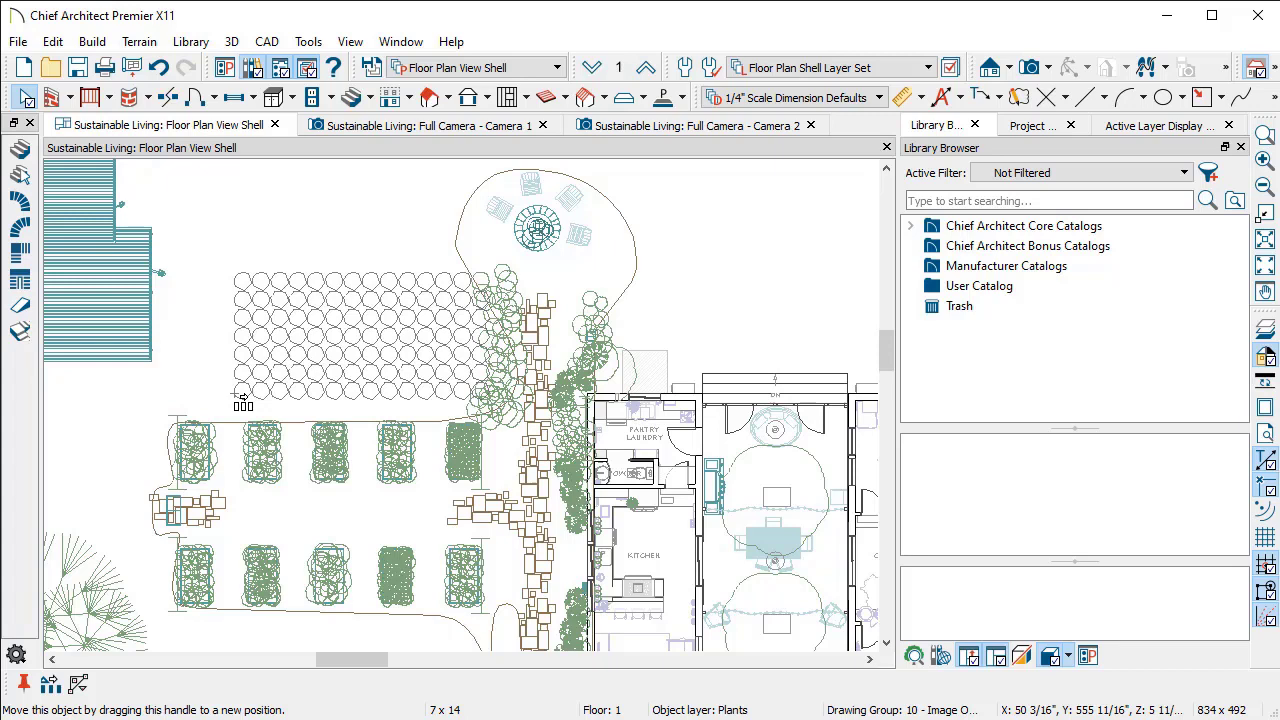
pyautogui.moveTo(241, 397); pyautogui.dragTo(241, 392)
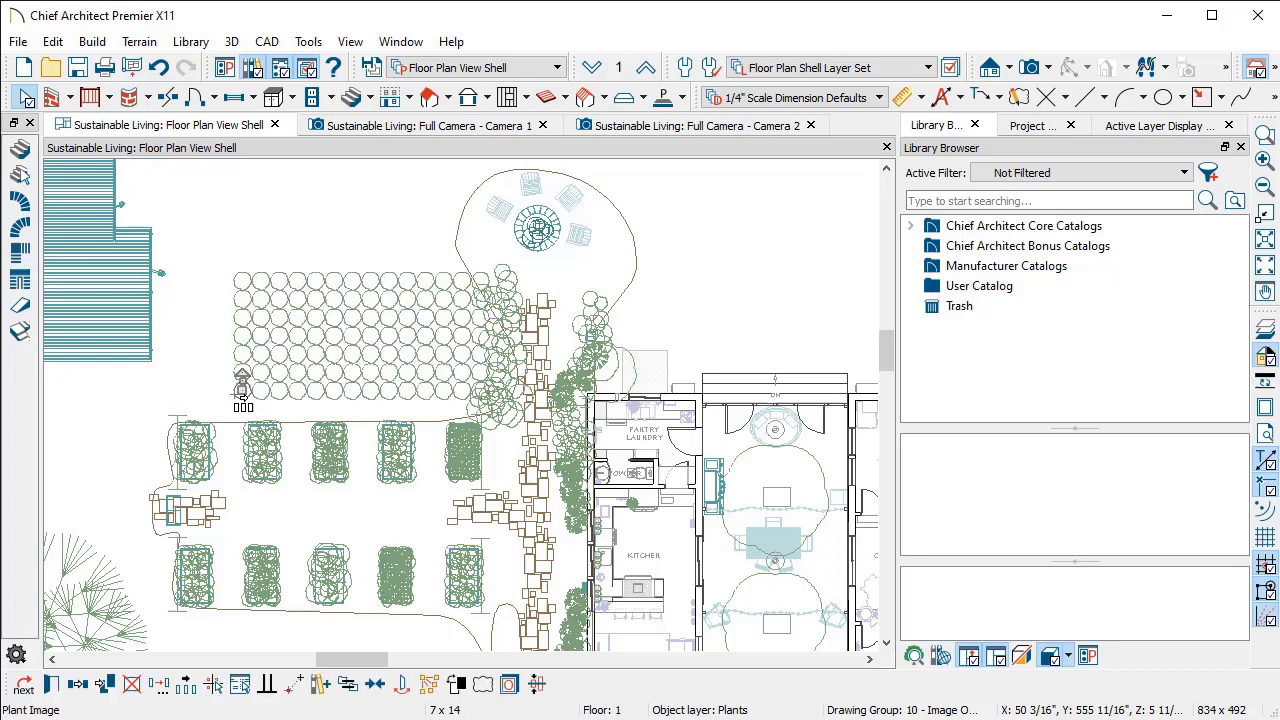
pyautogui.press('Delete')
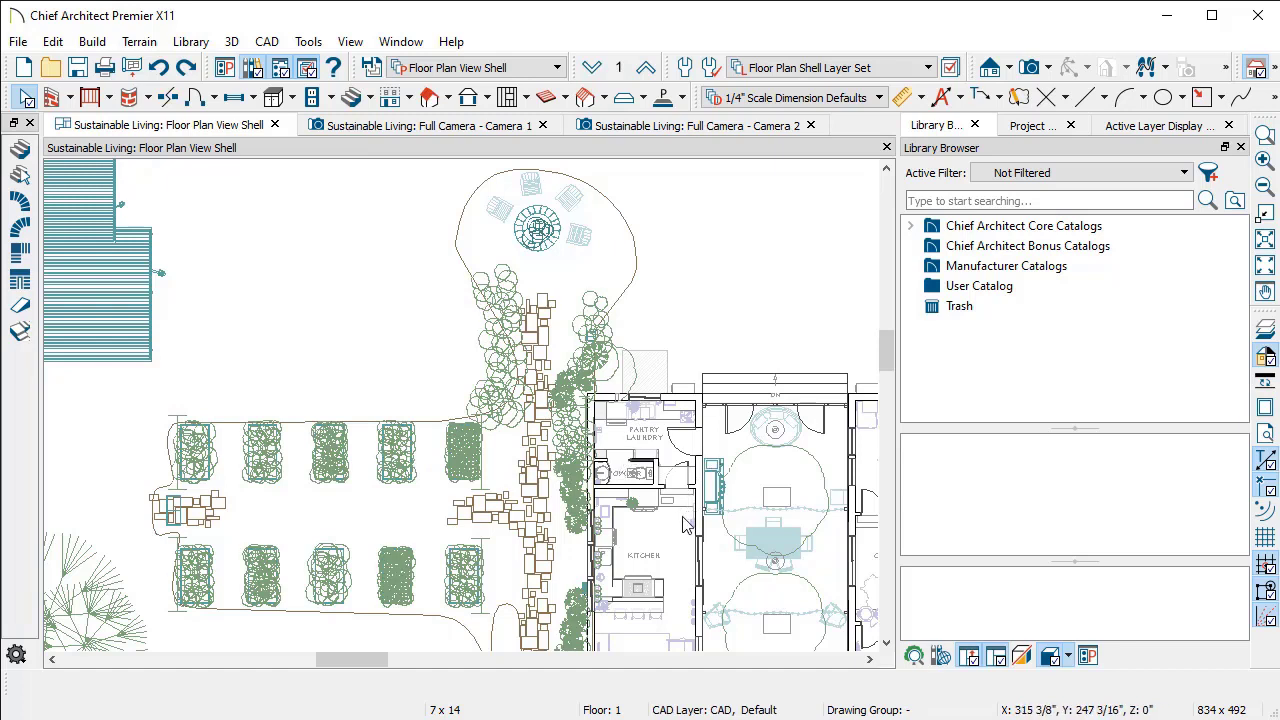
# - Create a full camera view from inside the driveway's curve, aimed past the pickup truck at the 3 Season Deck
pyautogui.press('p')
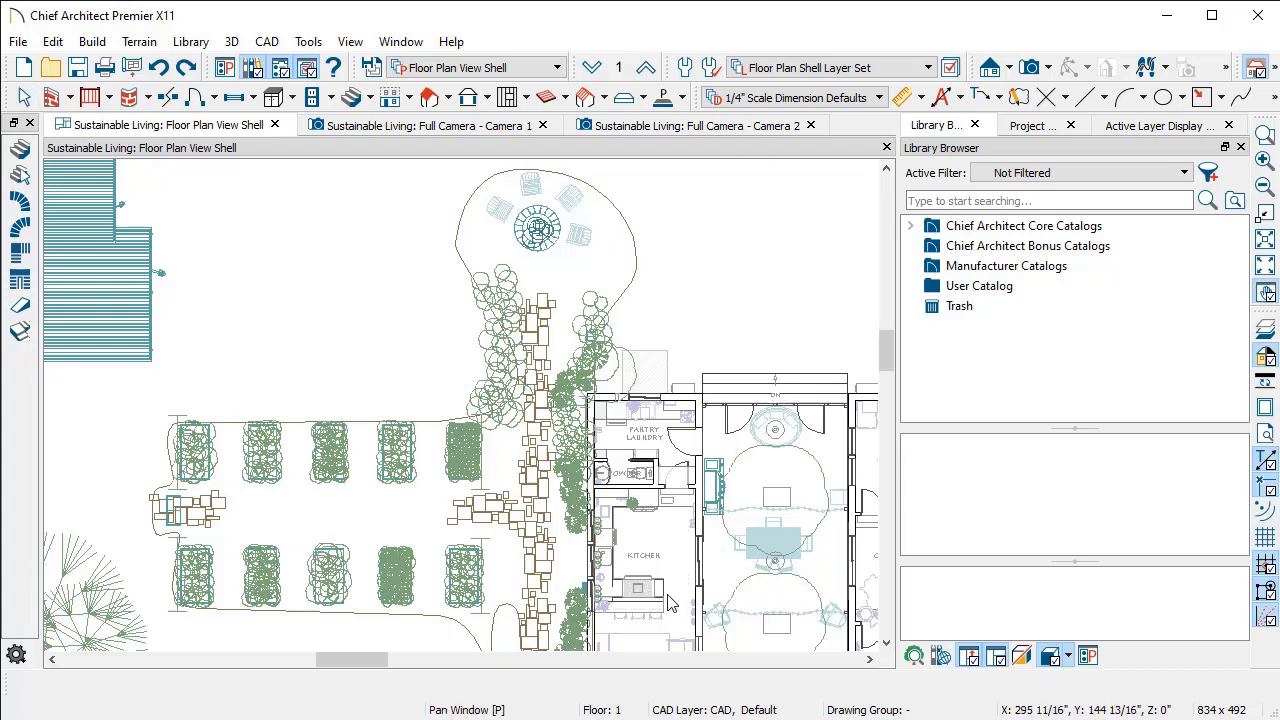
pyautogui.moveTo(670, 603); pyautogui.dragTo(690, 330)
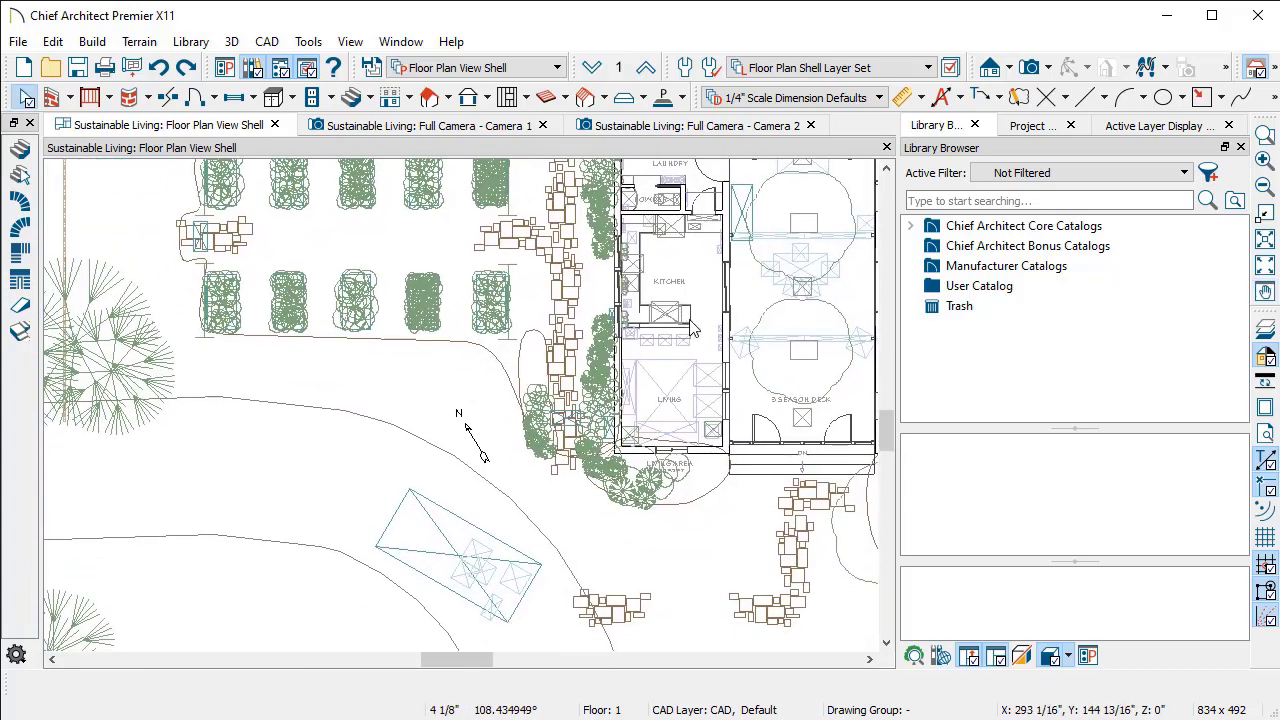
pyautogui.scroll(-3, 690, 330)
pyautogui.scroll(1, 690, 330)
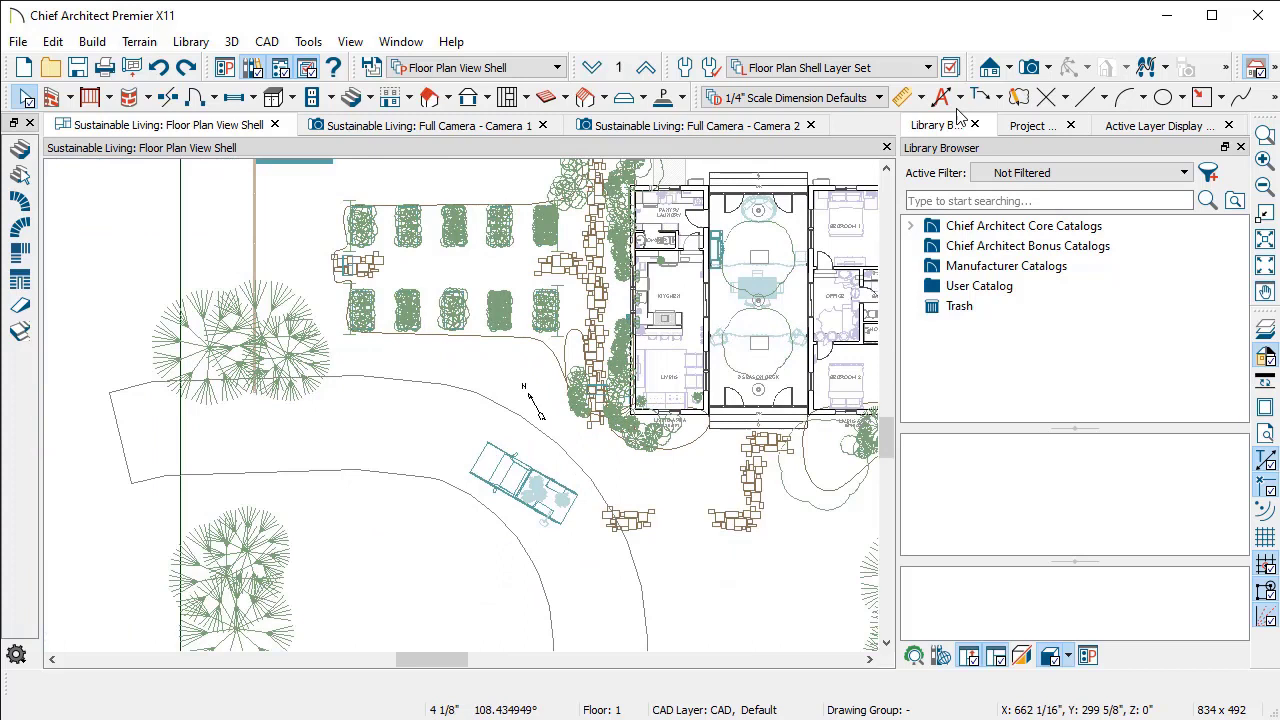
pyautogui.click(1030, 68)
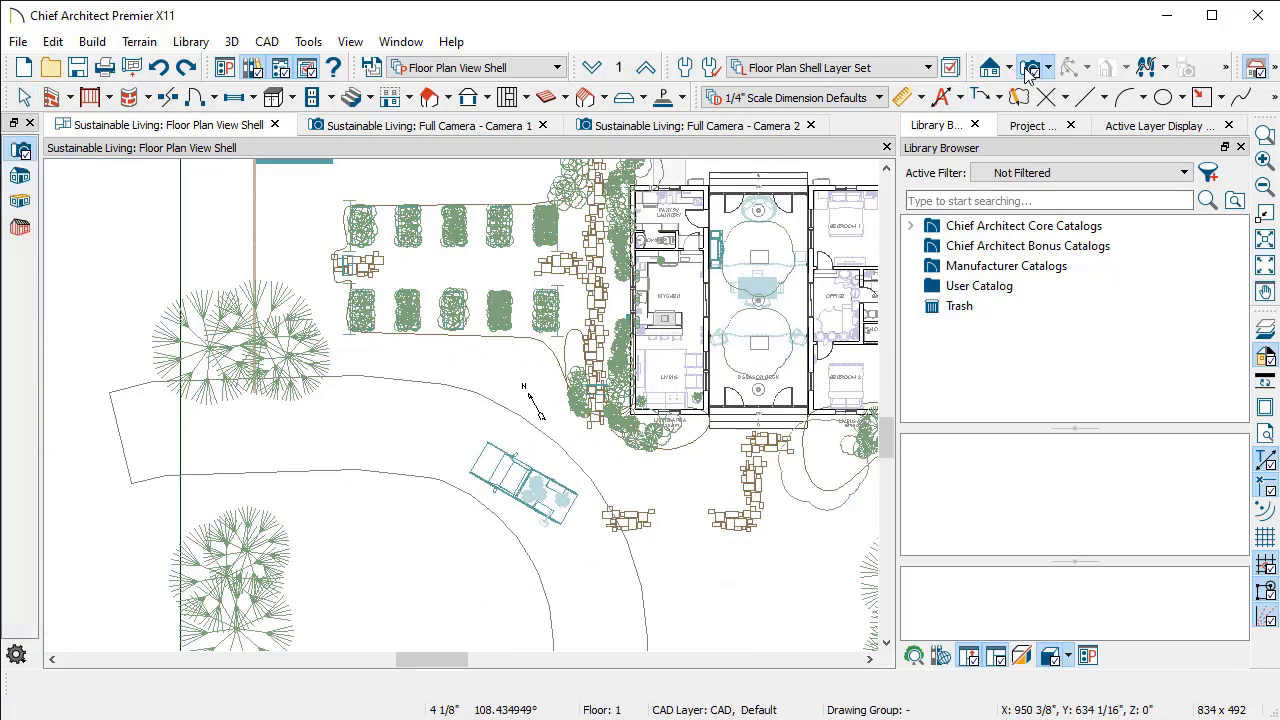
pyautogui.moveTo(469, 584); pyautogui.dragTo(620, 440)
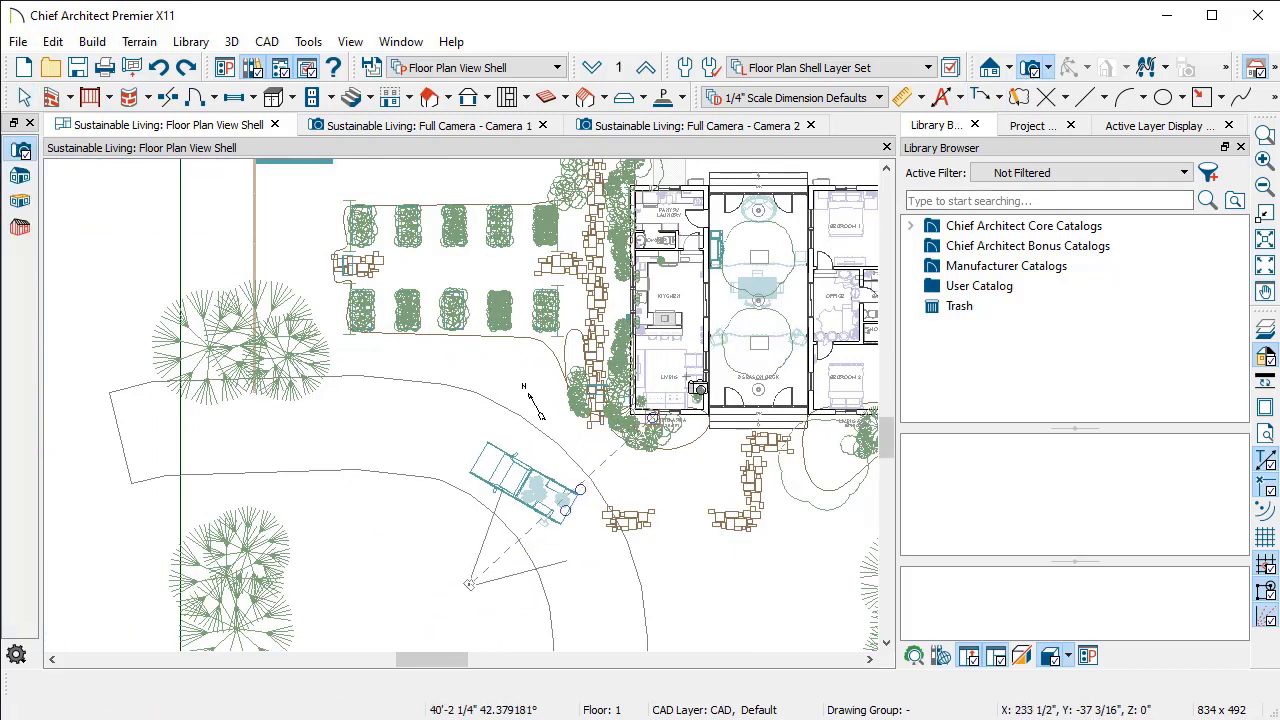
pyautogui.click(745, 308)
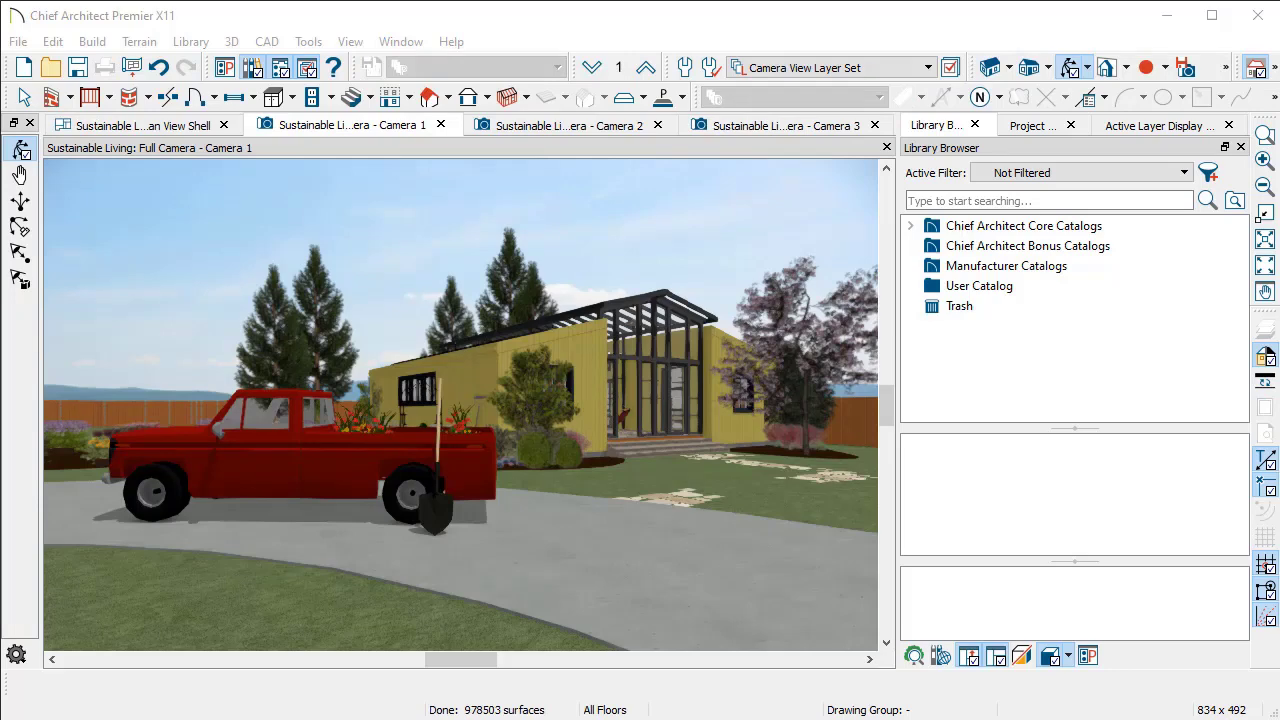
# - Return to the floor plan and create another full camera aimed past the truck at the deck, using the alternate Vector View rendering
pyautogui.click(145, 127)
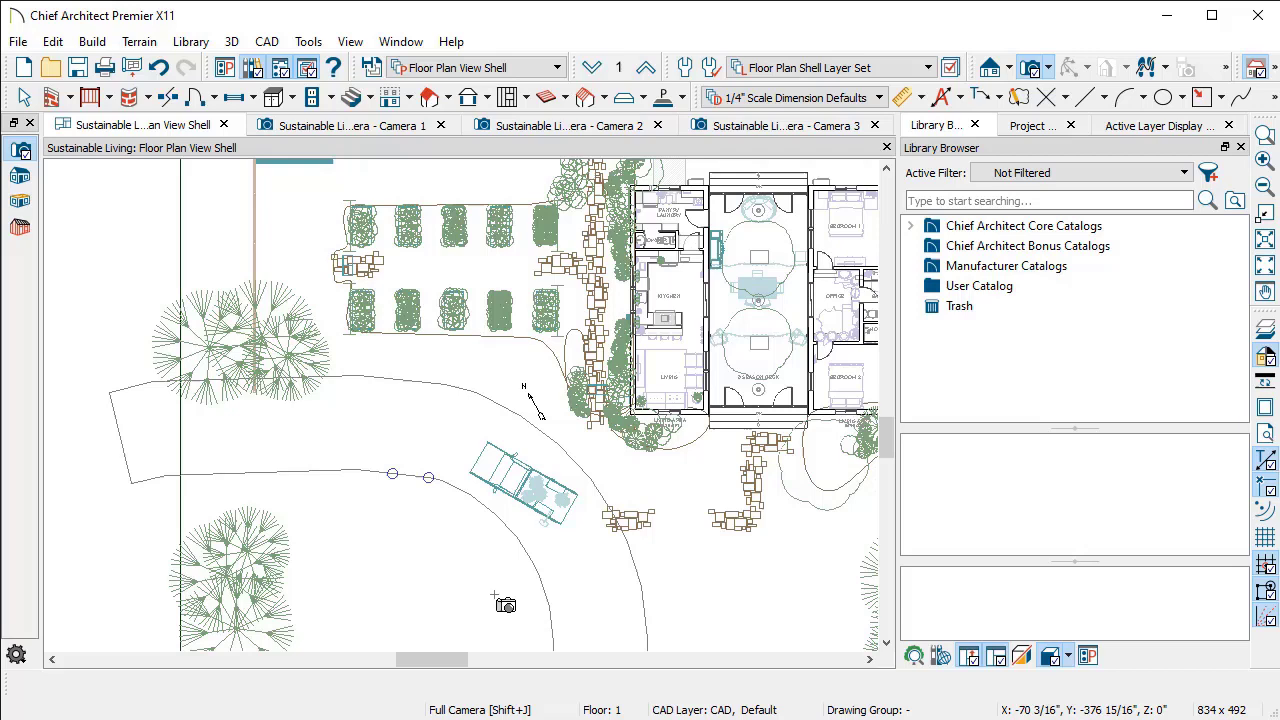
pyautogui.moveTo(490, 600); pyautogui.dragTo(590, 480)
pyautogui.moveTo(667, 435); pyautogui.dragTo(749, 309)
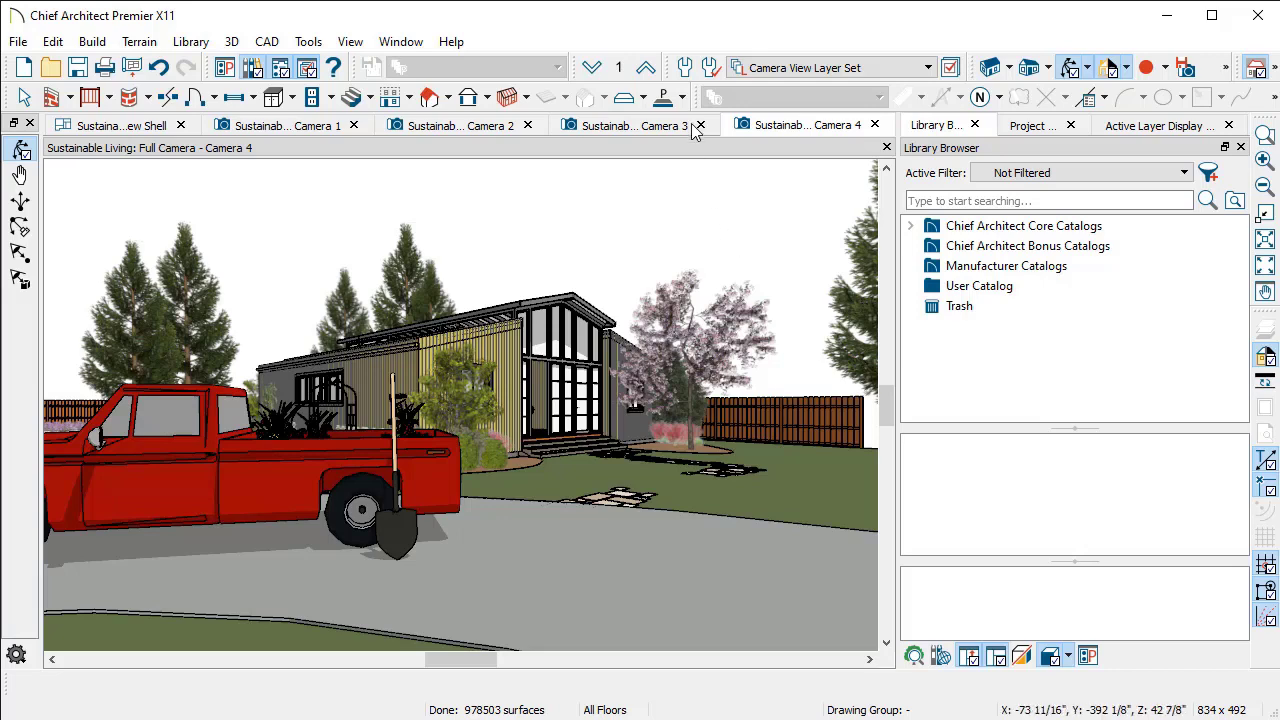
# - Open the Full Camera defaults to examine the standard and alternate rendering techniques
pyautogui.click(685, 68)
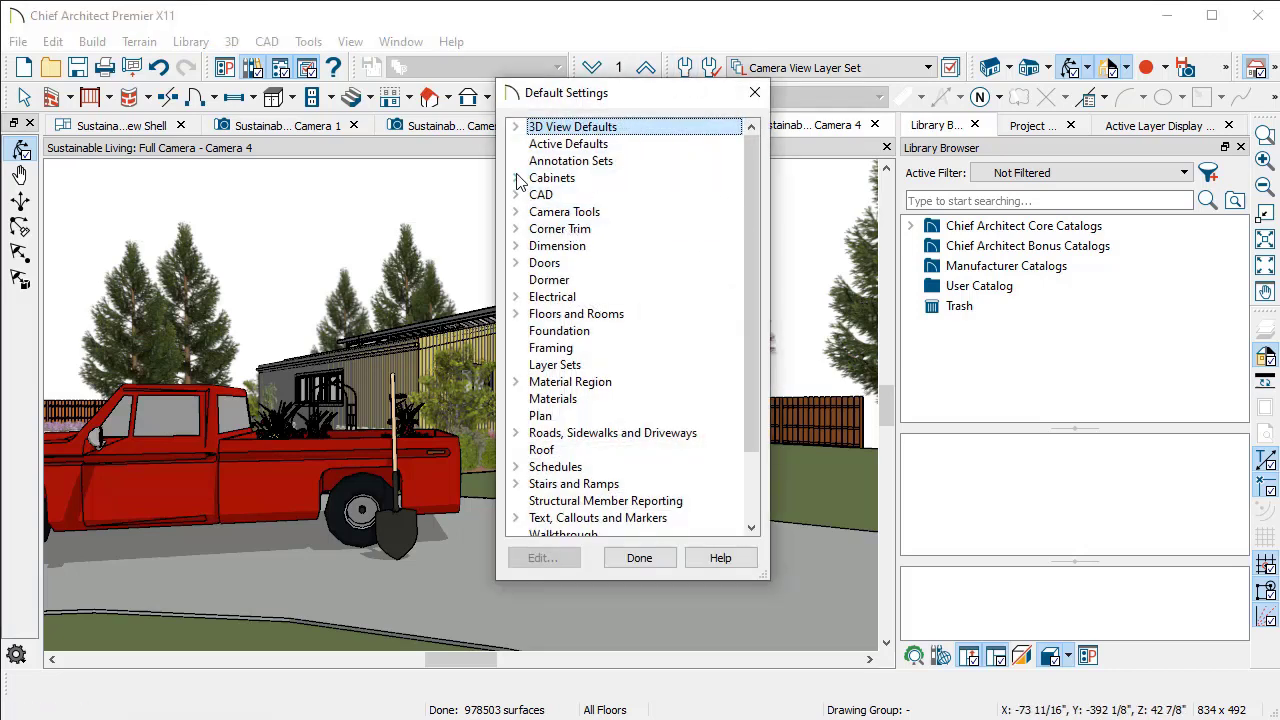
pyautogui.click(516, 212)
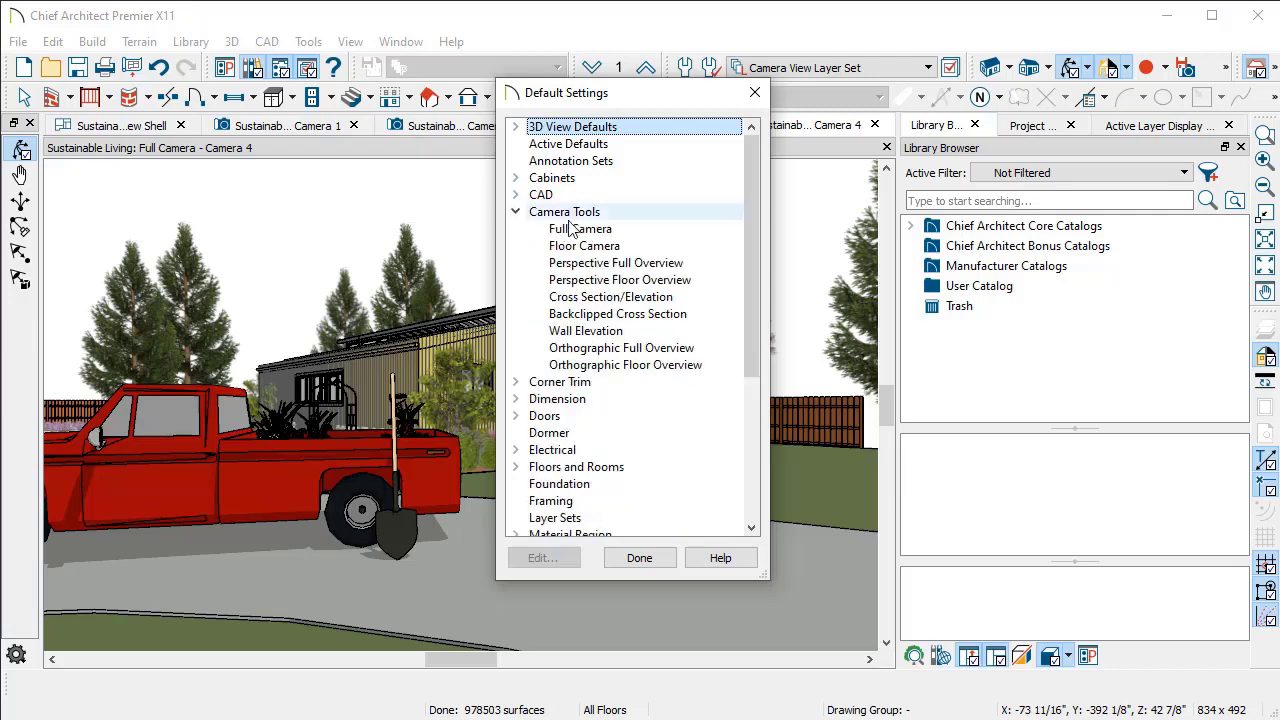
pyautogui.doubleClick(535, 228)
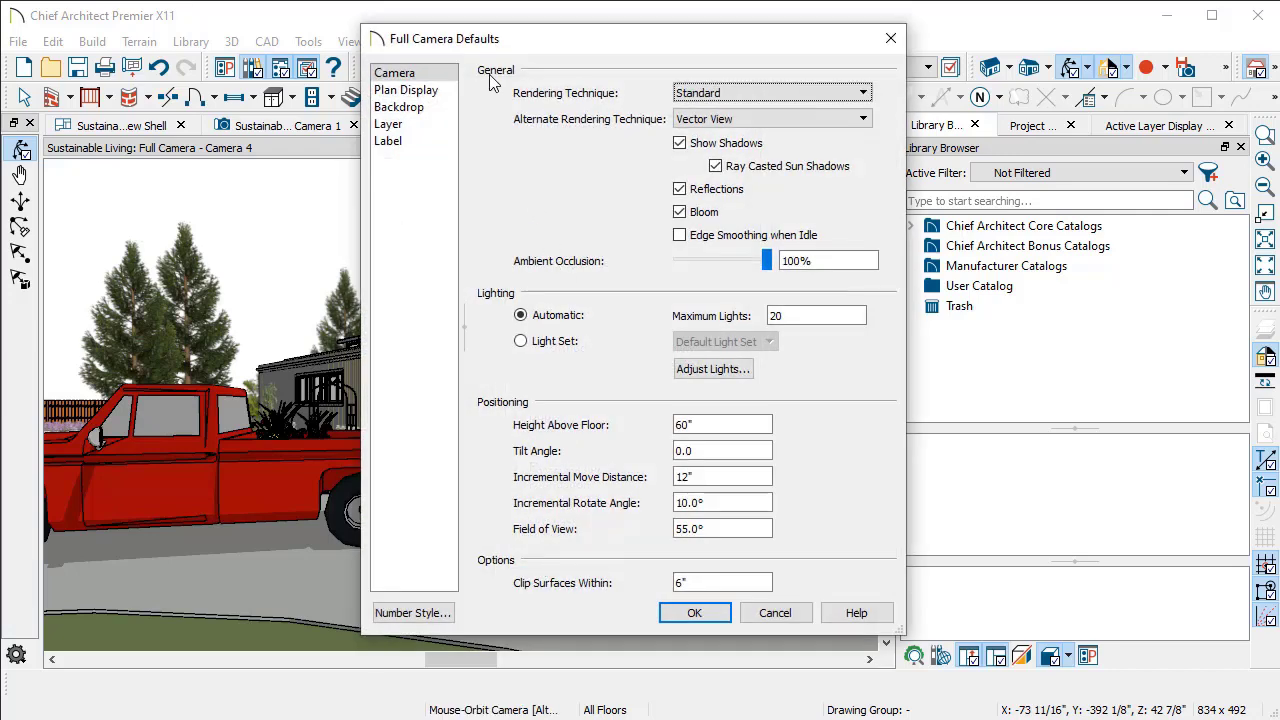